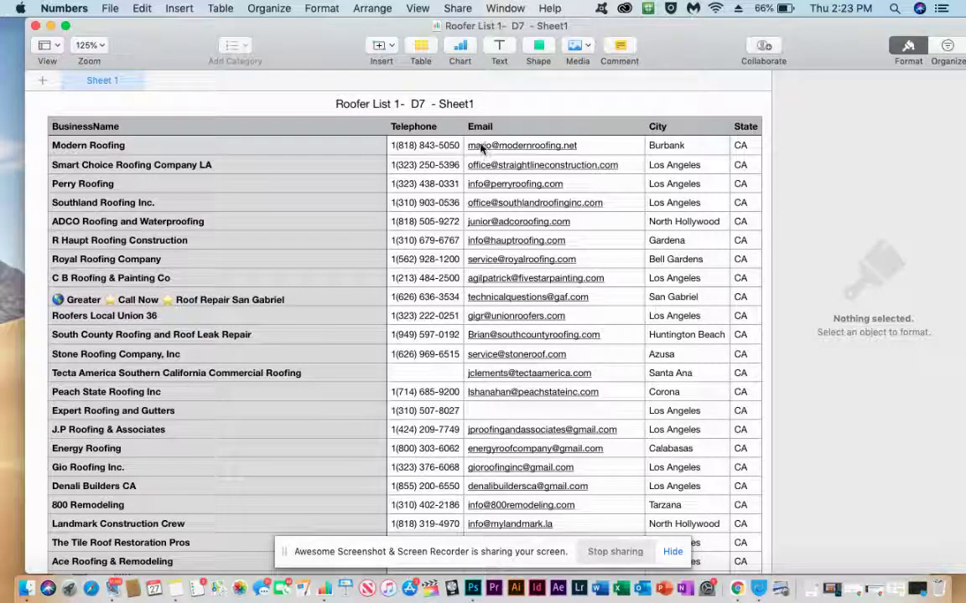
Bring the Sales Navigator Chrome window forward and make it fill the screen.
scroll(283, 285, "down", 3)
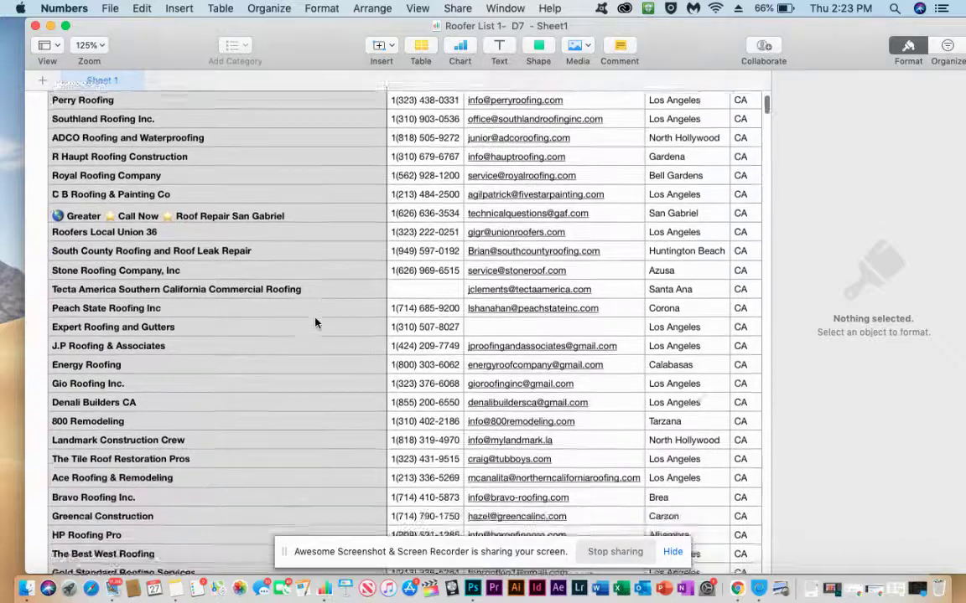
scroll(283, 285, "up", 4)
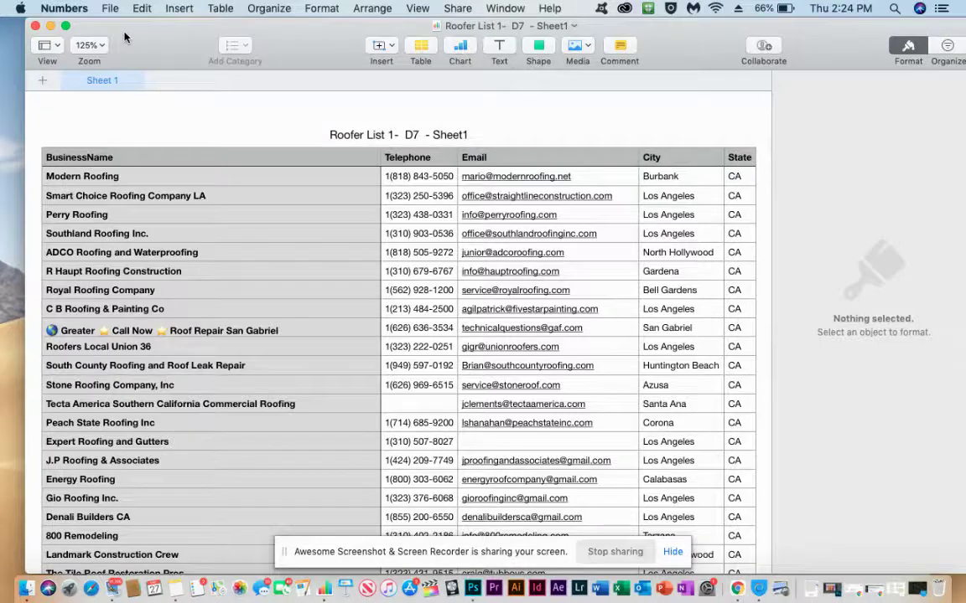
key("ctrl+Up")
left_click_drag(133, 101, 124, 213)
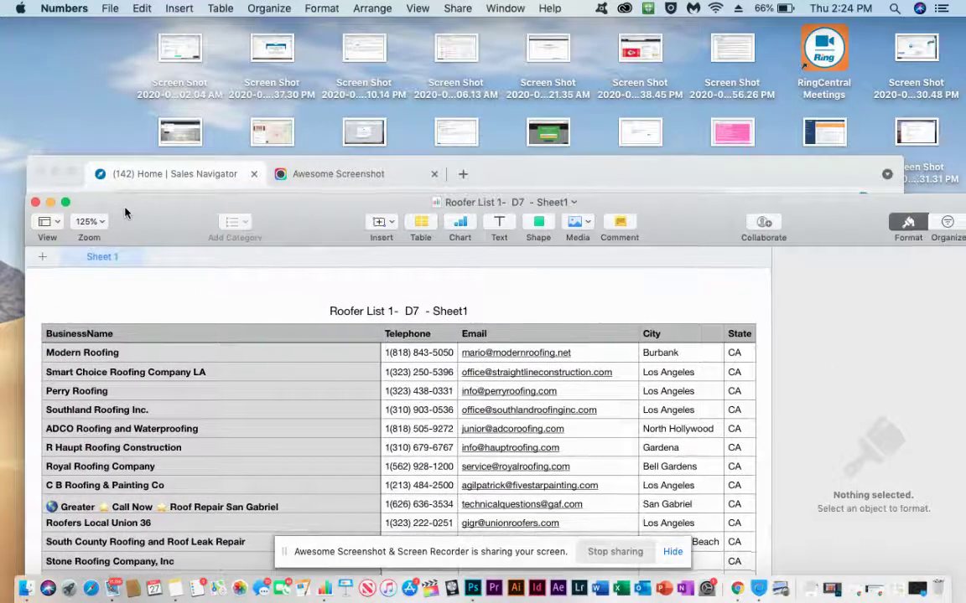
left_click(71, 173)
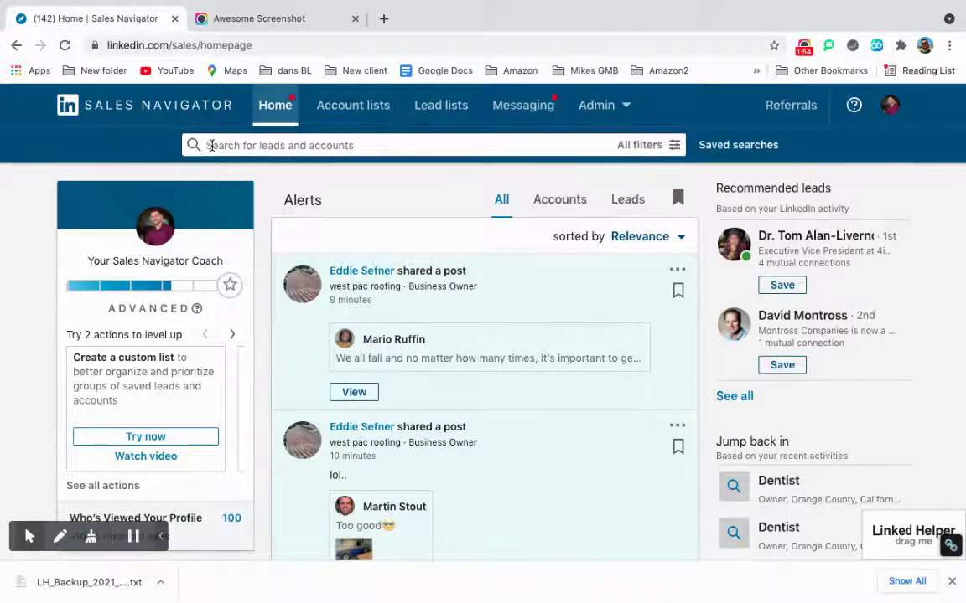
Open All filters for a lead search and enter 'Roofers' as the keyword.
left_click(259, 145)
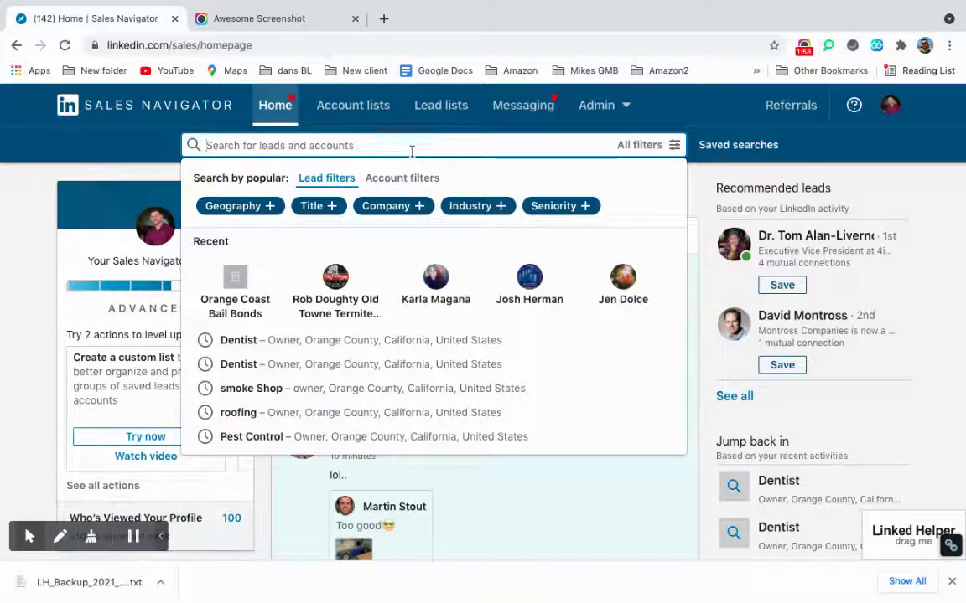
left_click(634, 146)
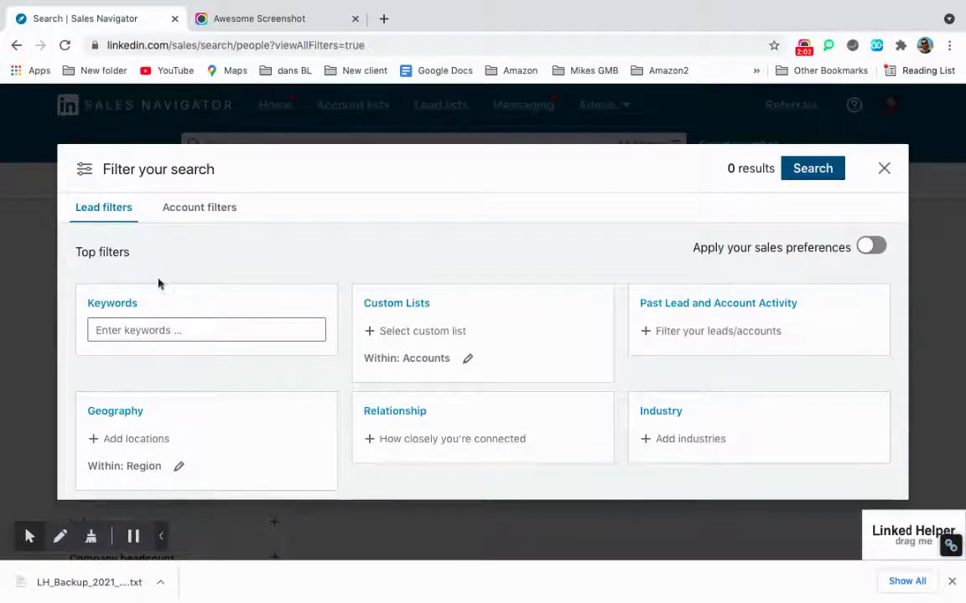
left_click(148, 330)
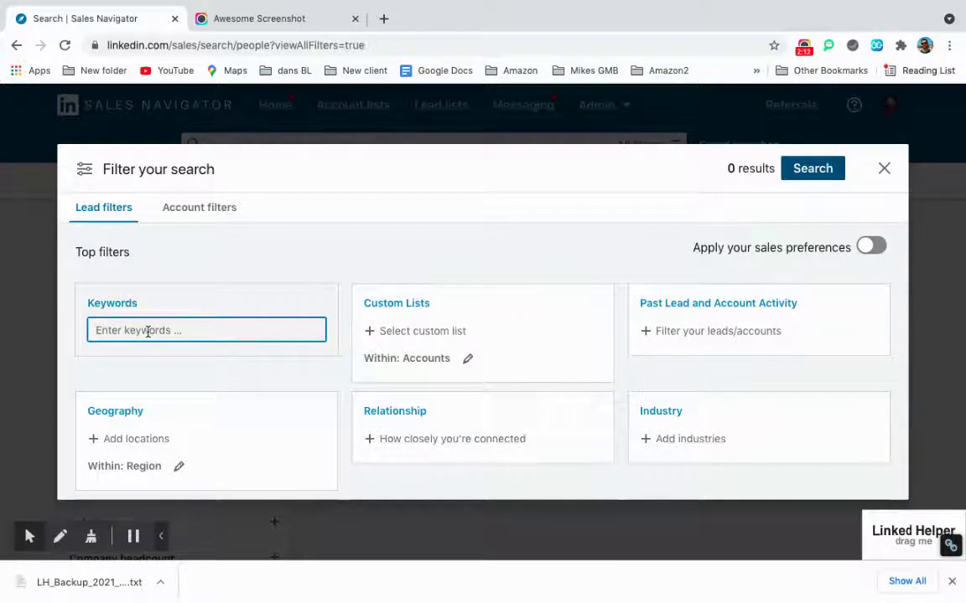
type("Roofers")
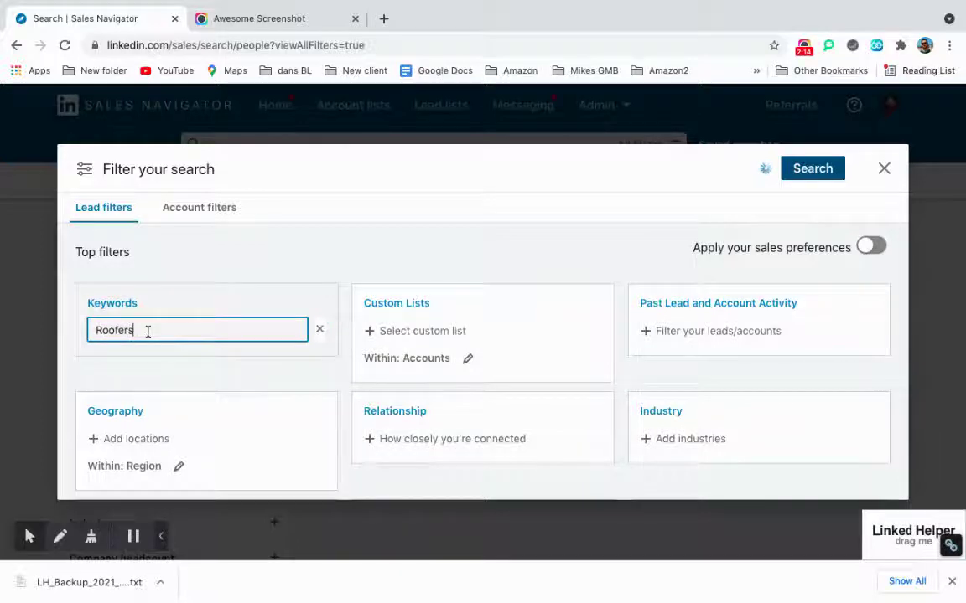
Dismiss the keyword suggestions and add California, United States to the Geography filter.
scroll(271, 333, "down", 2)
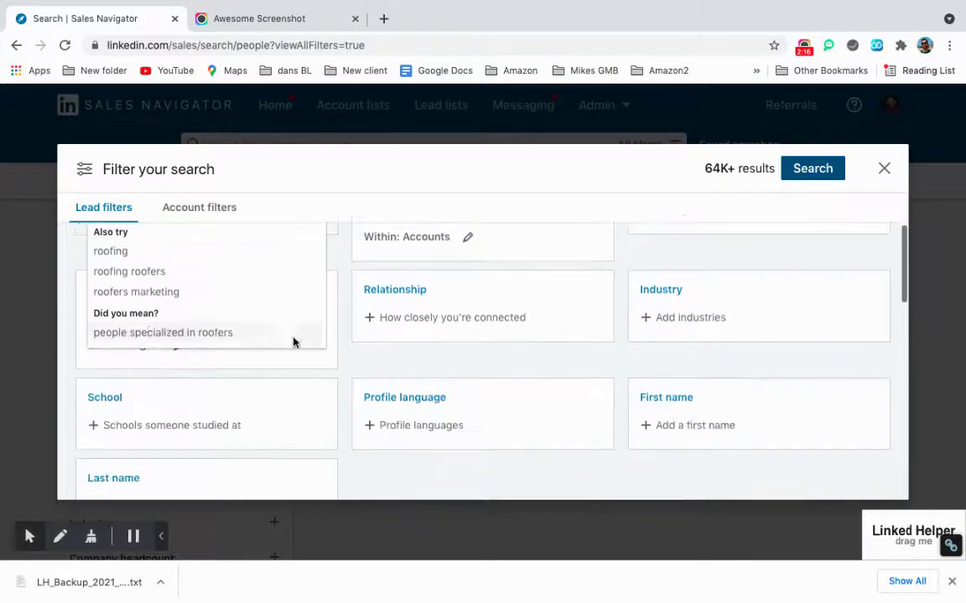
left_click(344, 354)
scroll(343, 352, "up", 2)
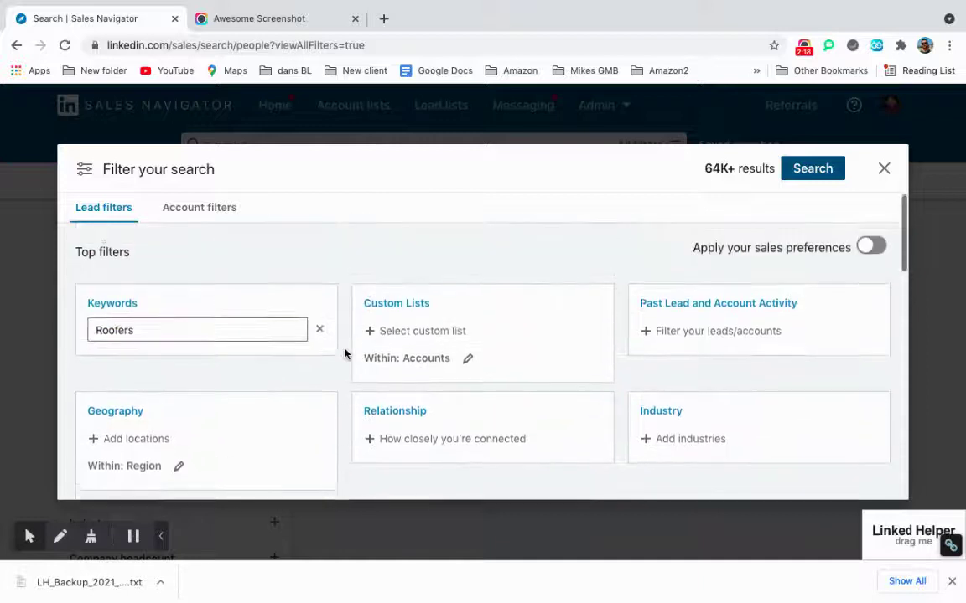
scroll(343, 352, "down", 1)
left_click(122, 367)
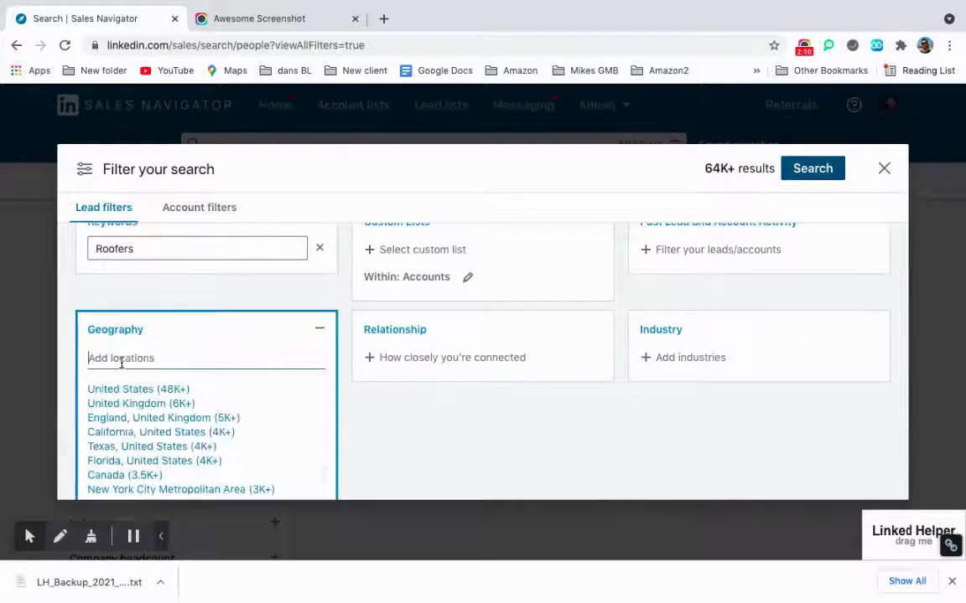
scroll(122, 367, "down", 3)
scroll(122, 365, "up", 3)
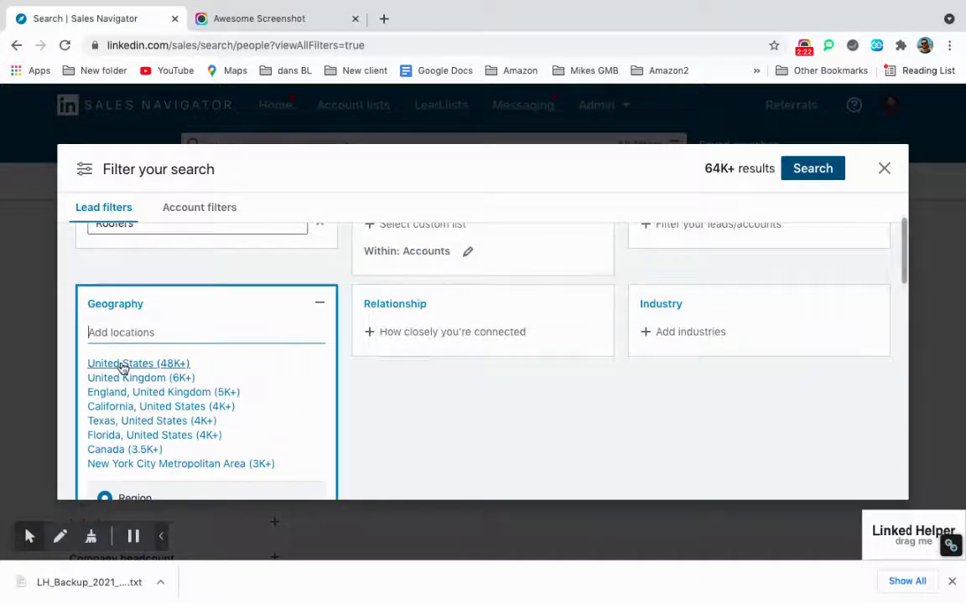
scroll(123, 365, "up", 2)
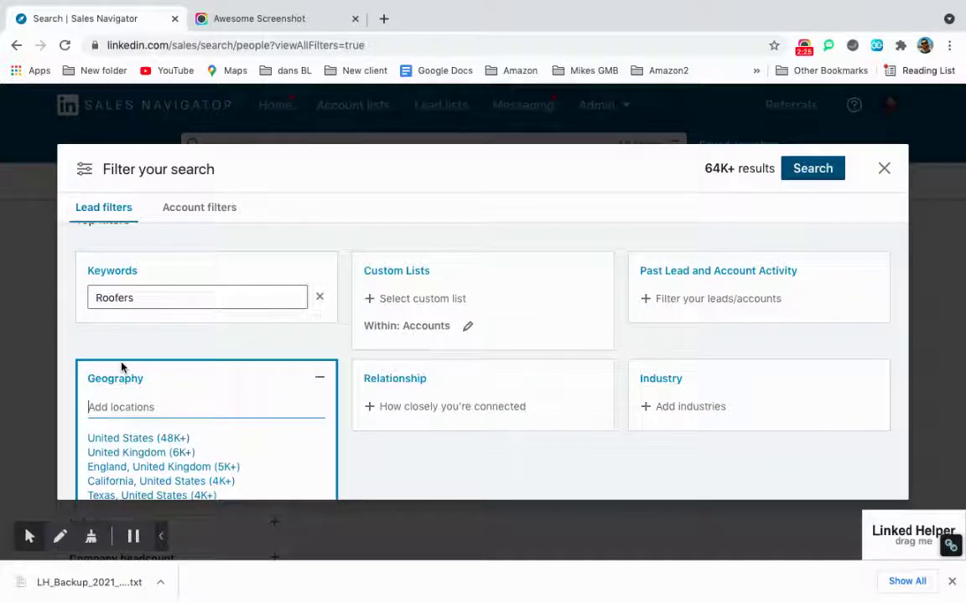
scroll(121, 366, "down", 1)
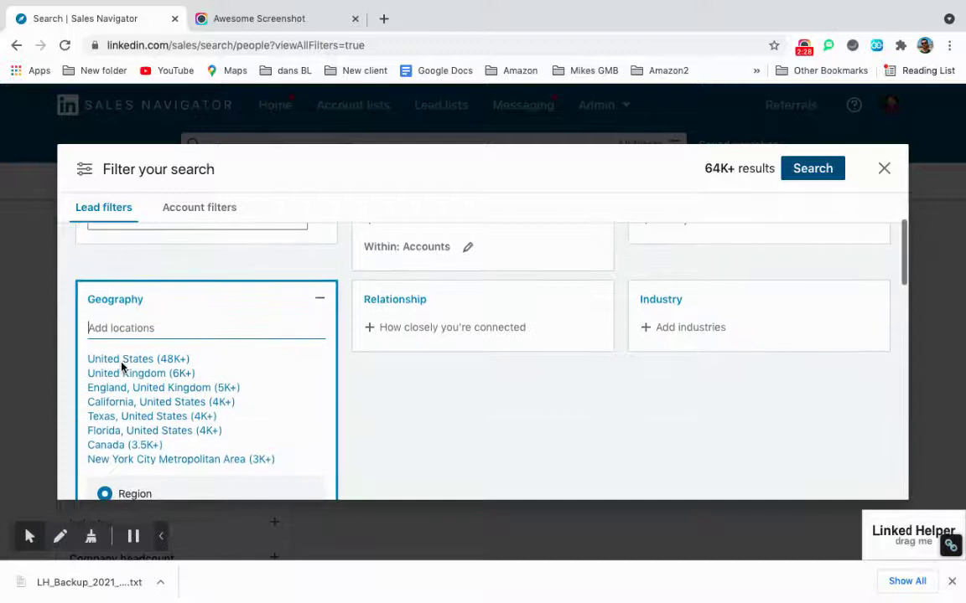
left_click_drag(121, 366, 122, 367)
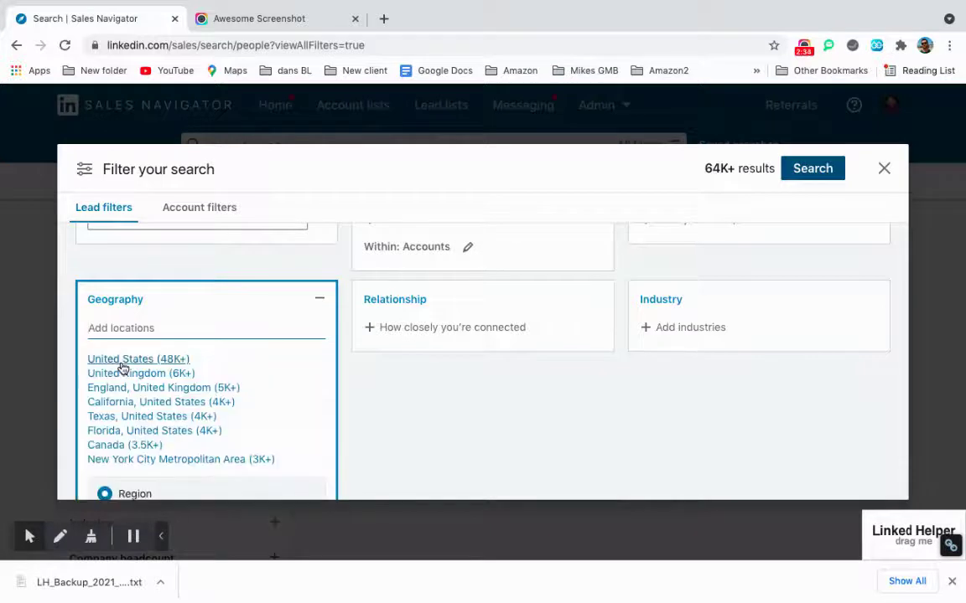
type("California")
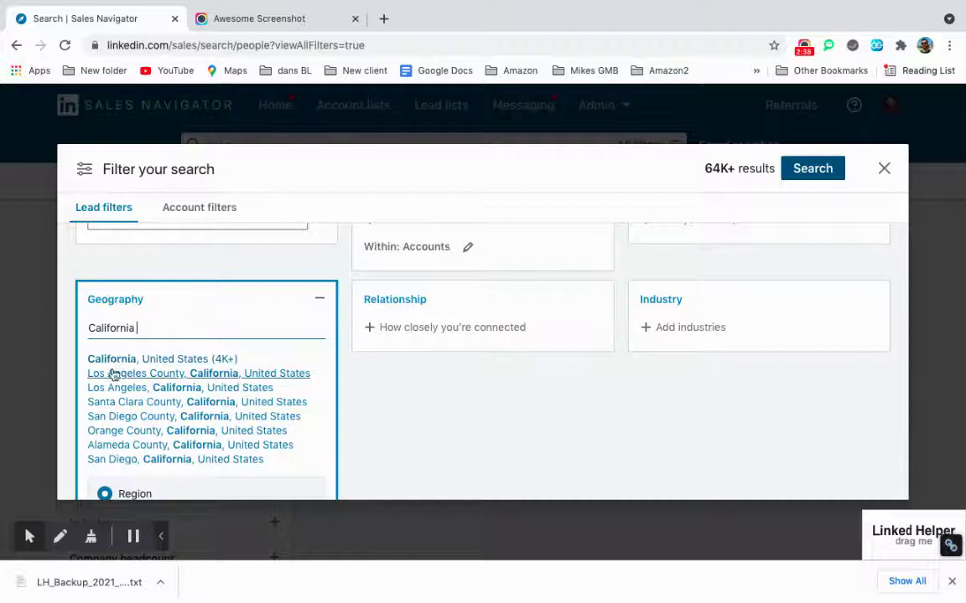
left_click(119, 360)
Add Owner to the Title filter.
scroll(399, 336, "down", 2)
scroll(400, 336, "down", 10)
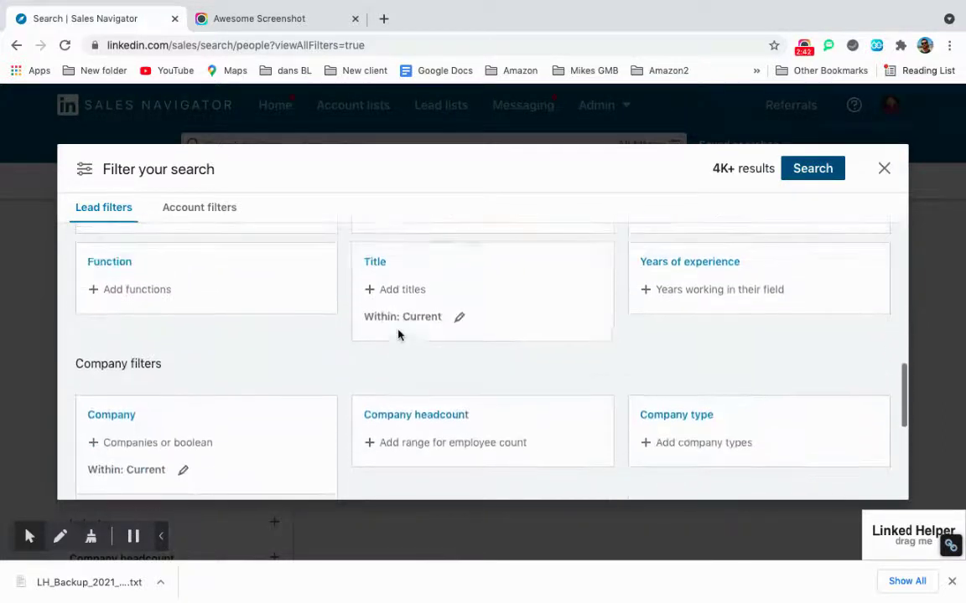
left_click(420, 281)
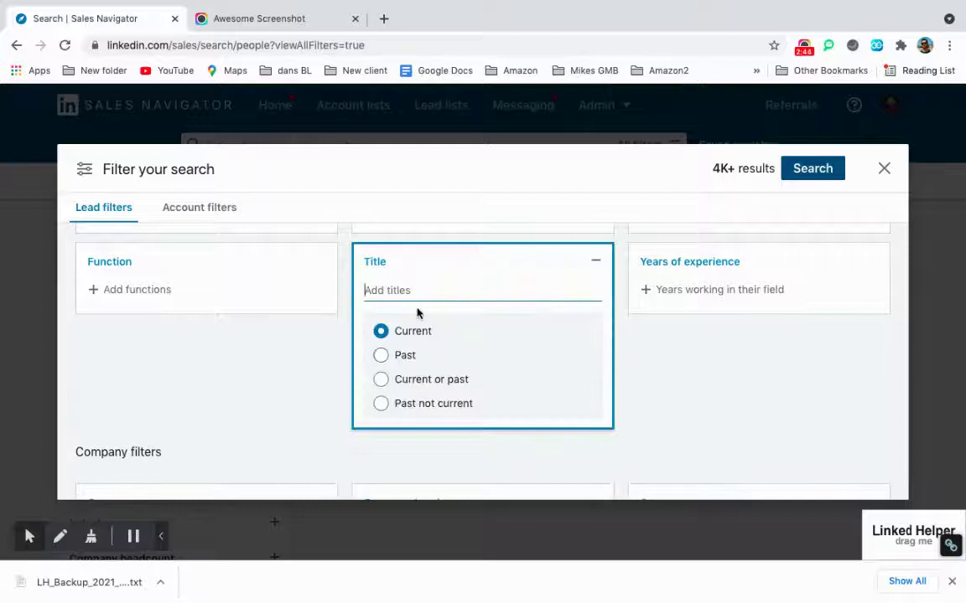
type("Owner")
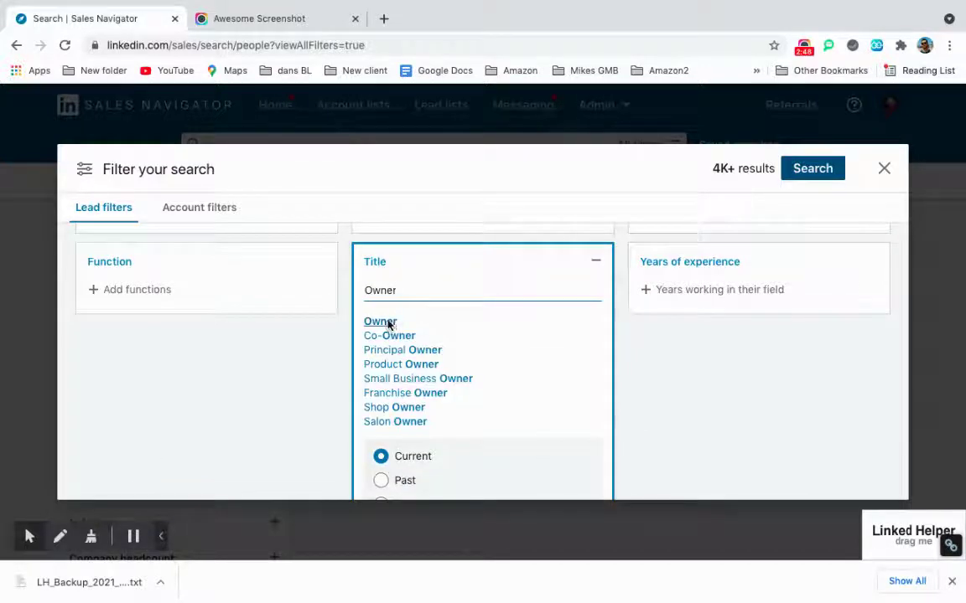
left_click(388, 326)
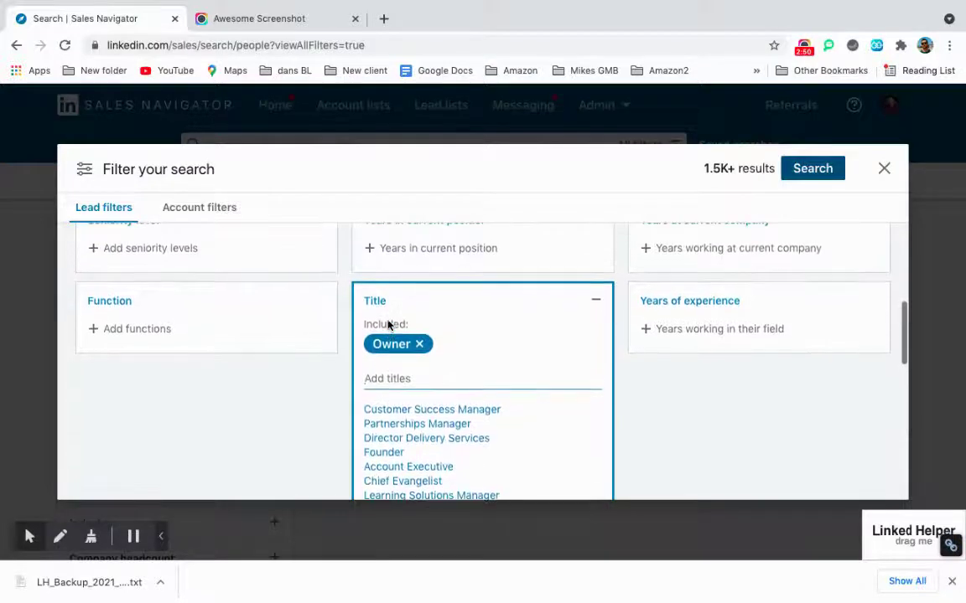
mouse_move(371, 352)
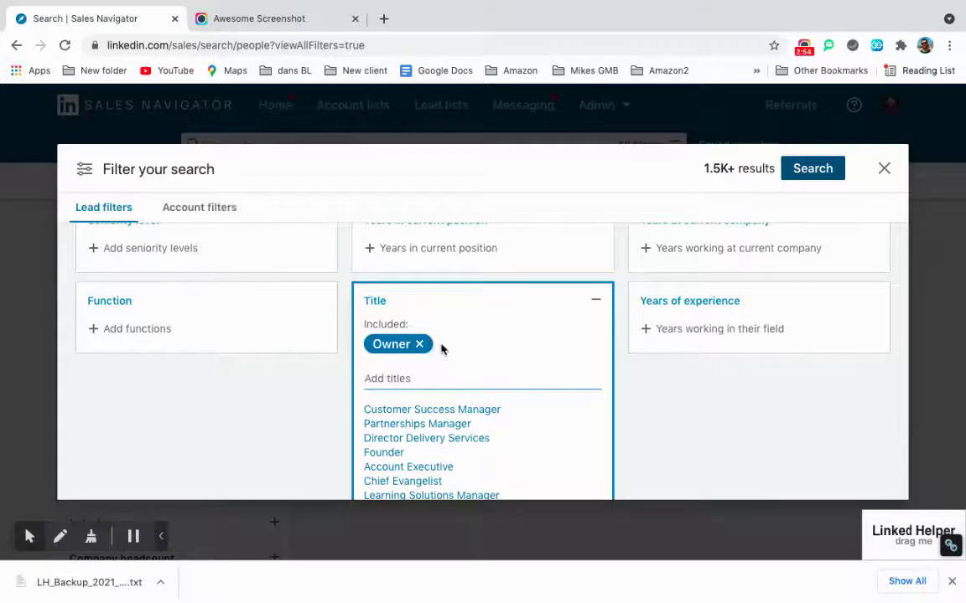
Run the filtered lead search to list about 1.5K roofer leads.
scroll(437, 359, "up", 5)
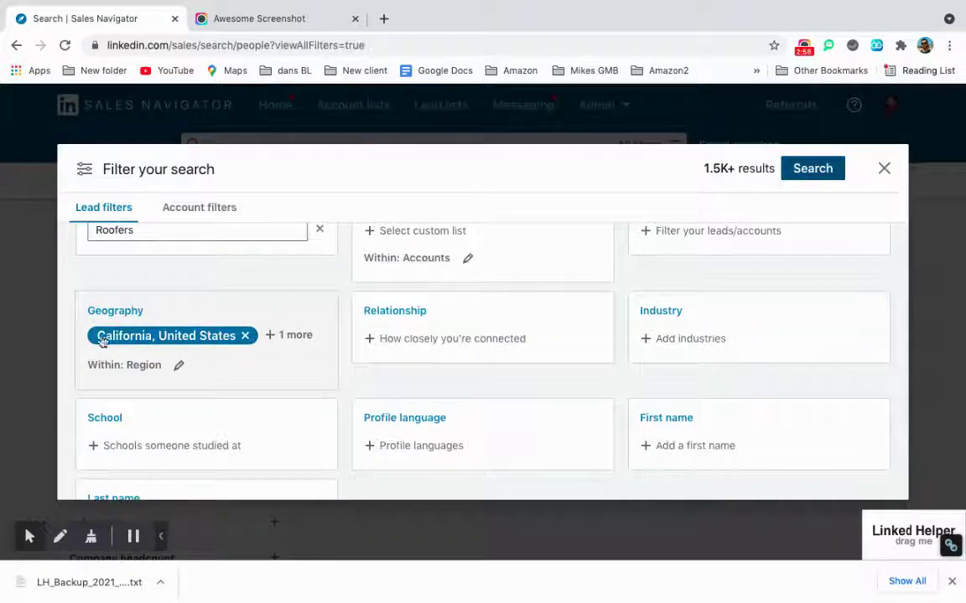
scroll(282, 351, "up", 2)
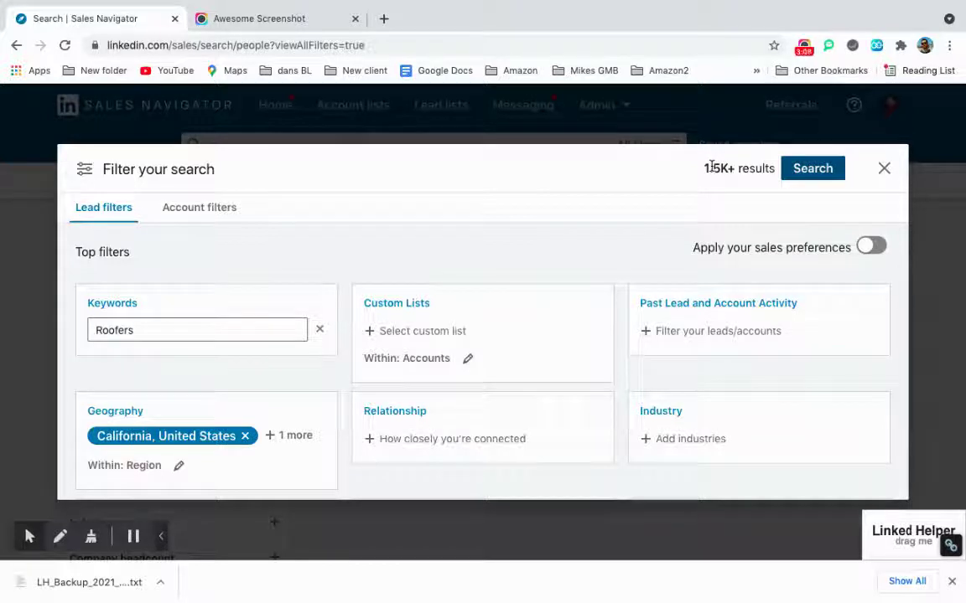
left_click(805, 171)
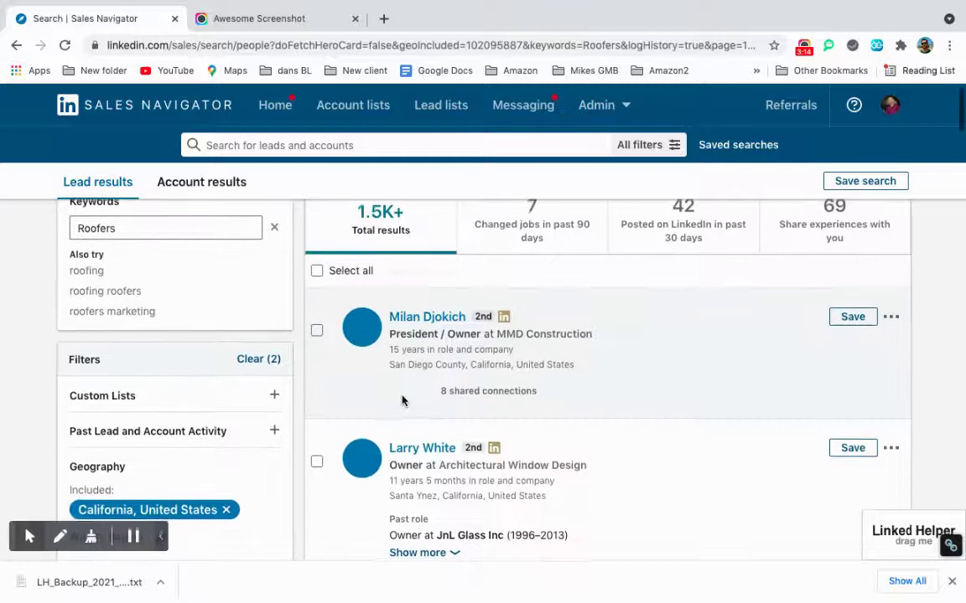
scroll(402, 400, "up", 1)
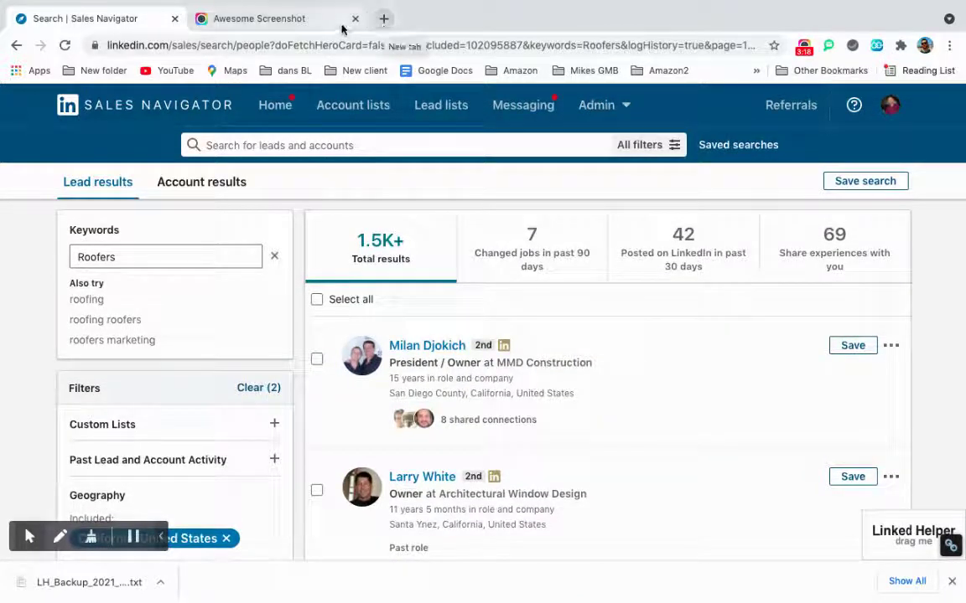
In a new tab, search 'google sheets' and create a blank spreadsheet.
left_click(385, 26)
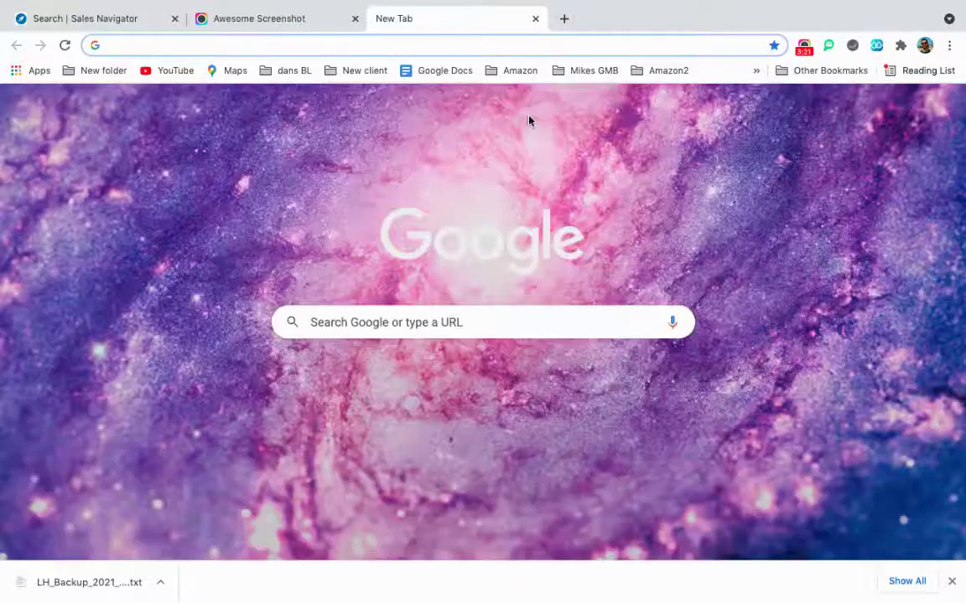
type("goog")
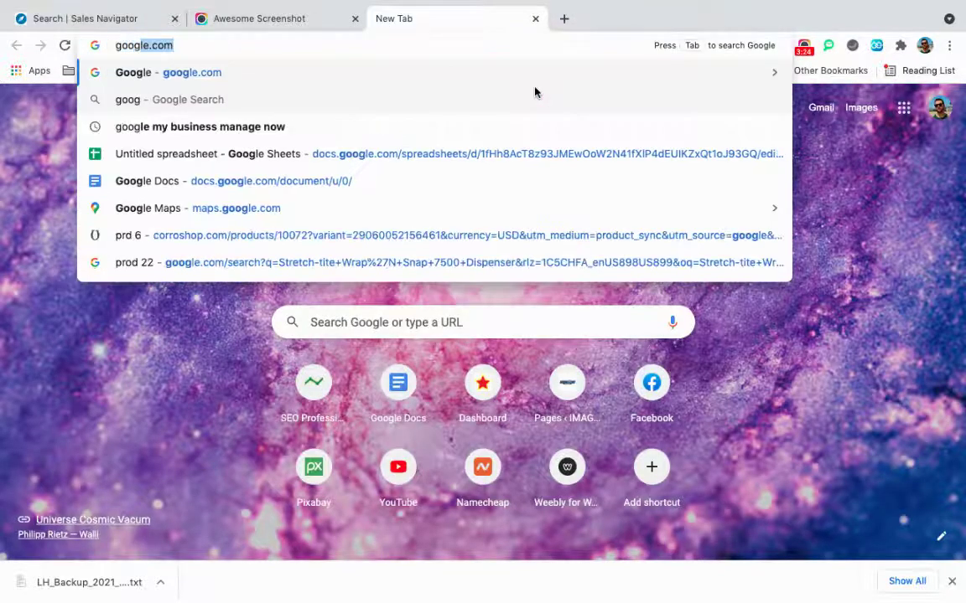
type("le sheets")
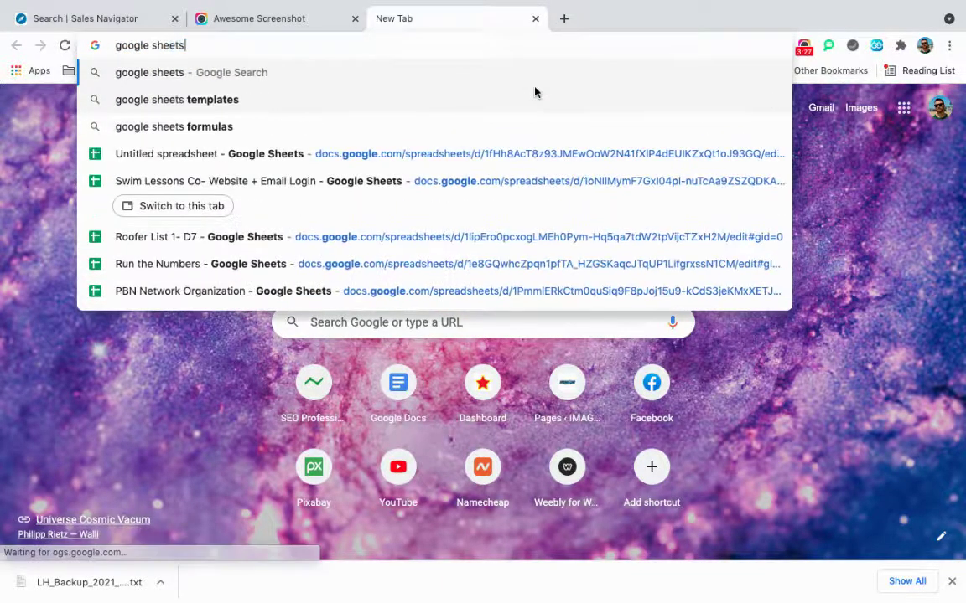
key("Return")
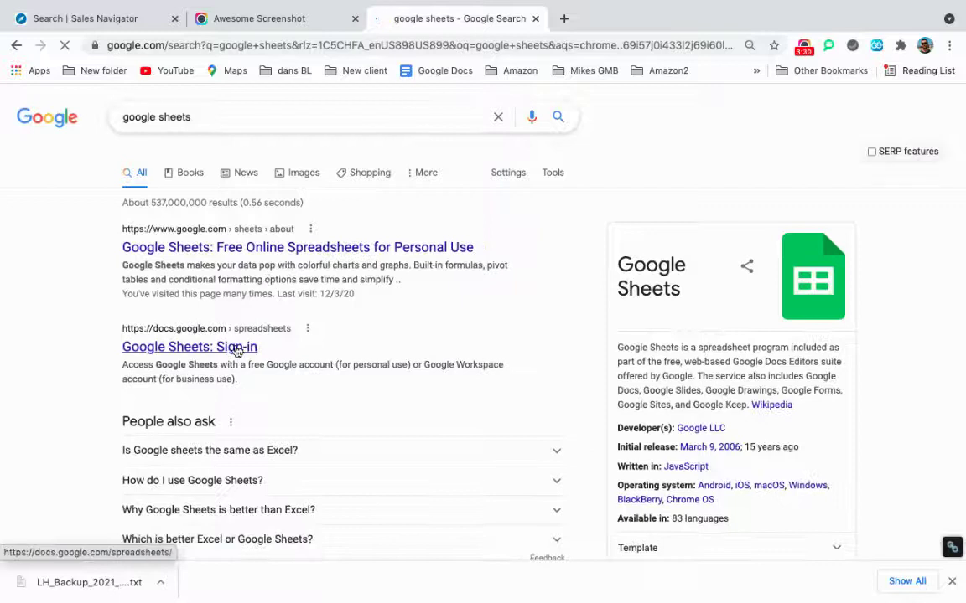
left_click(238, 348)
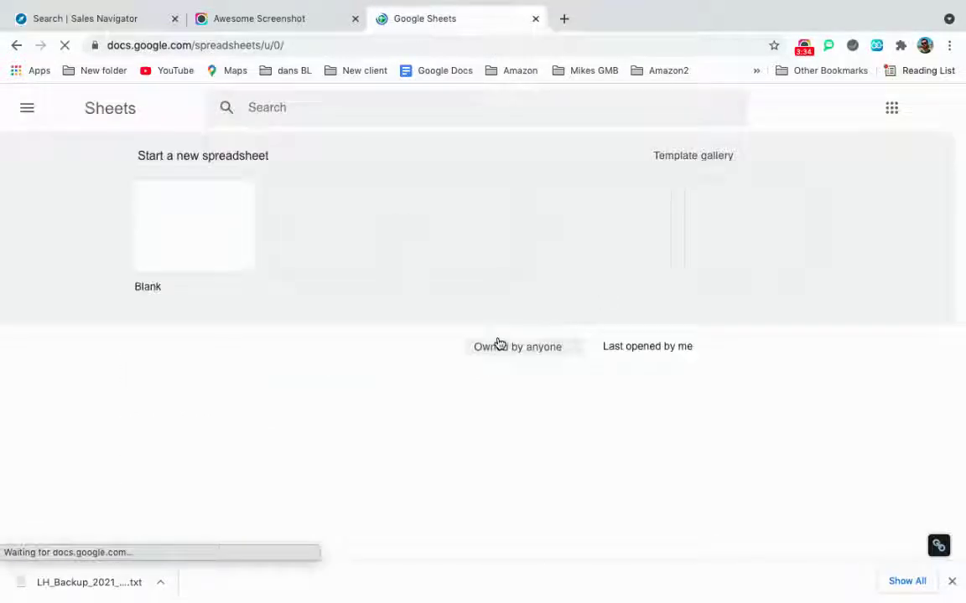
left_click(225, 226)
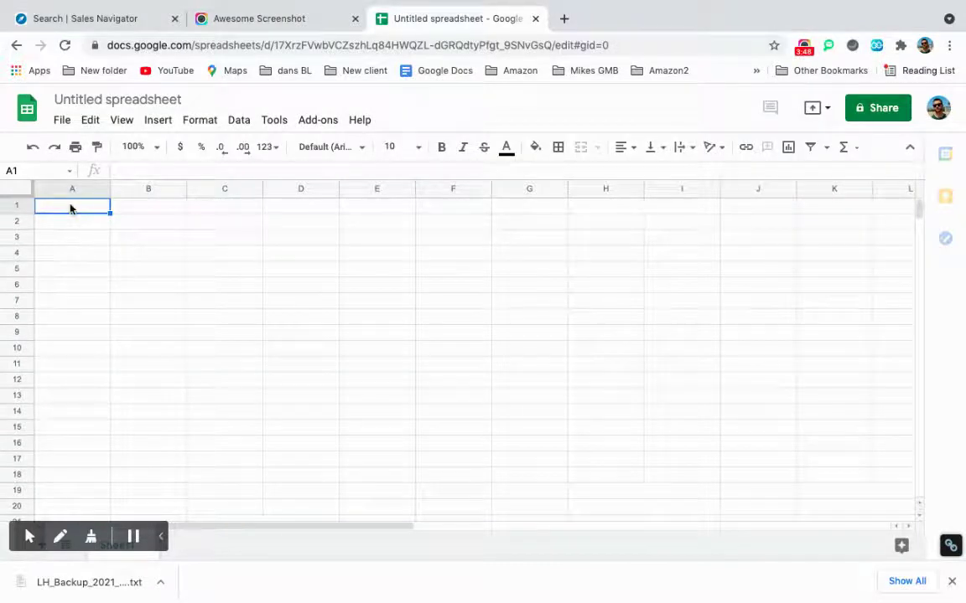
Enter headers Bussiness Name, Owners Name, Phone Number and Notes: in A1 through D1.
double_click(70, 205)
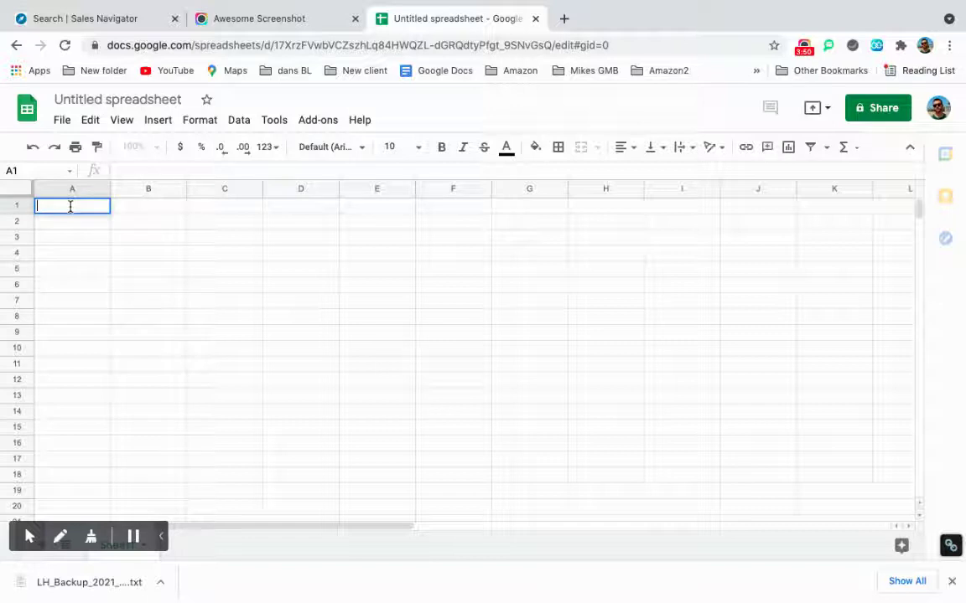
type("Bussiness Name")
left_click(170, 214)
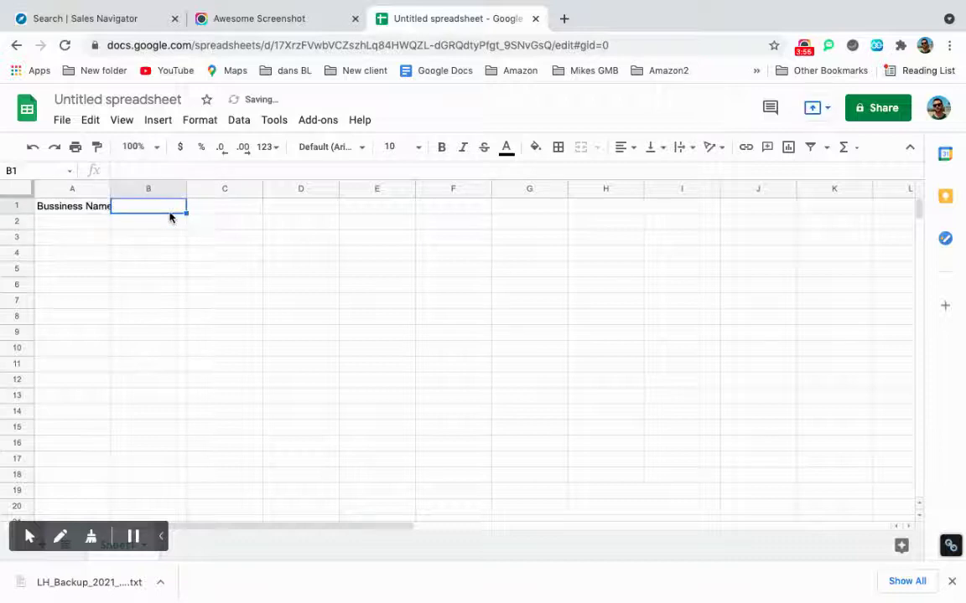
double_click(171, 207)
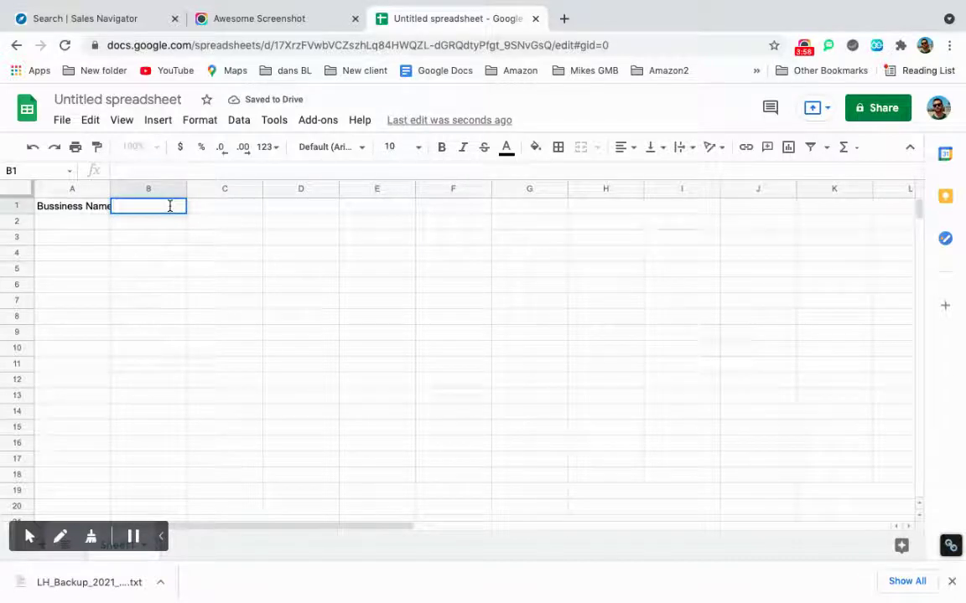
type("Ow")
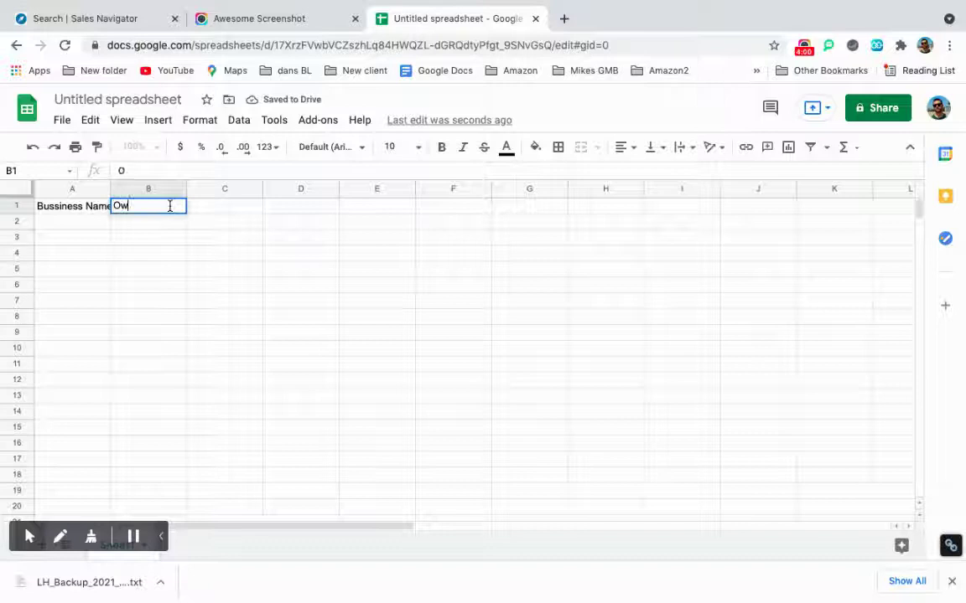
type("ners Name")
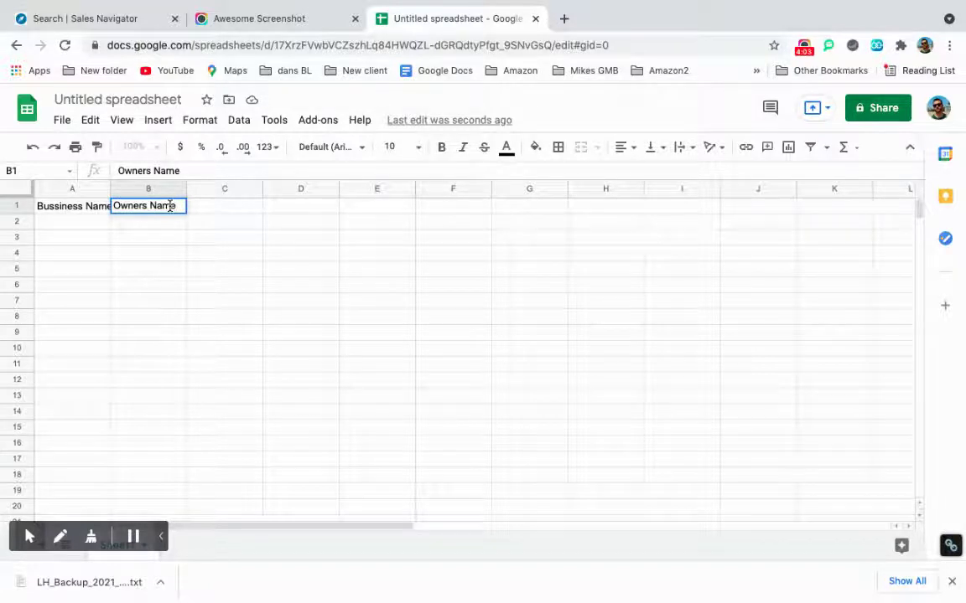
key("Tab")
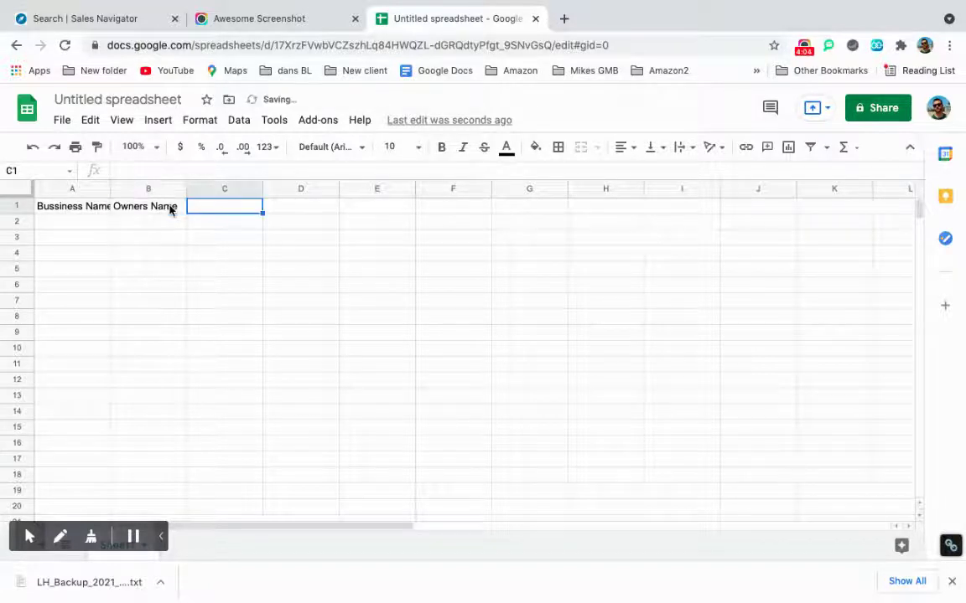
type("Ph")
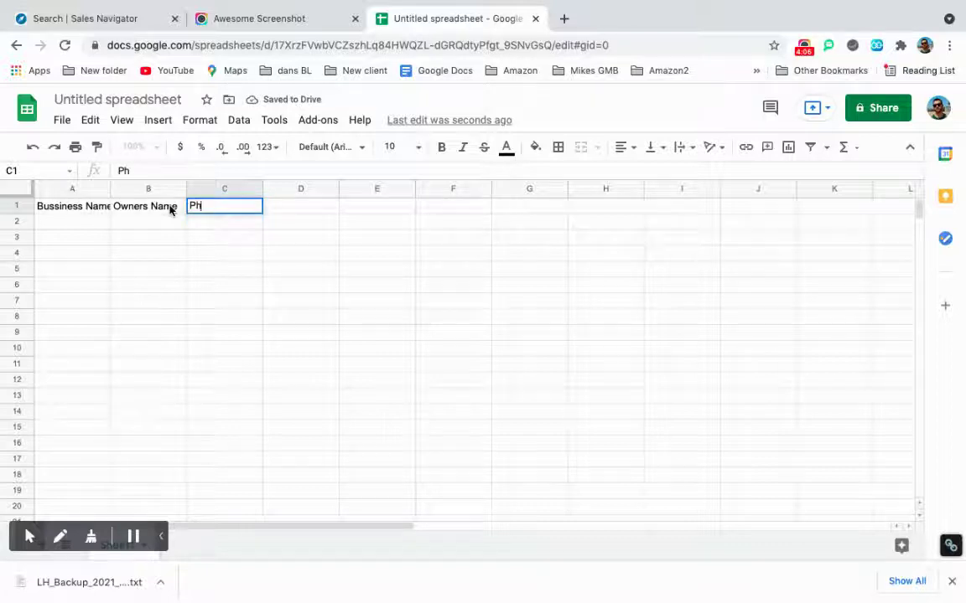
type("one Nu")
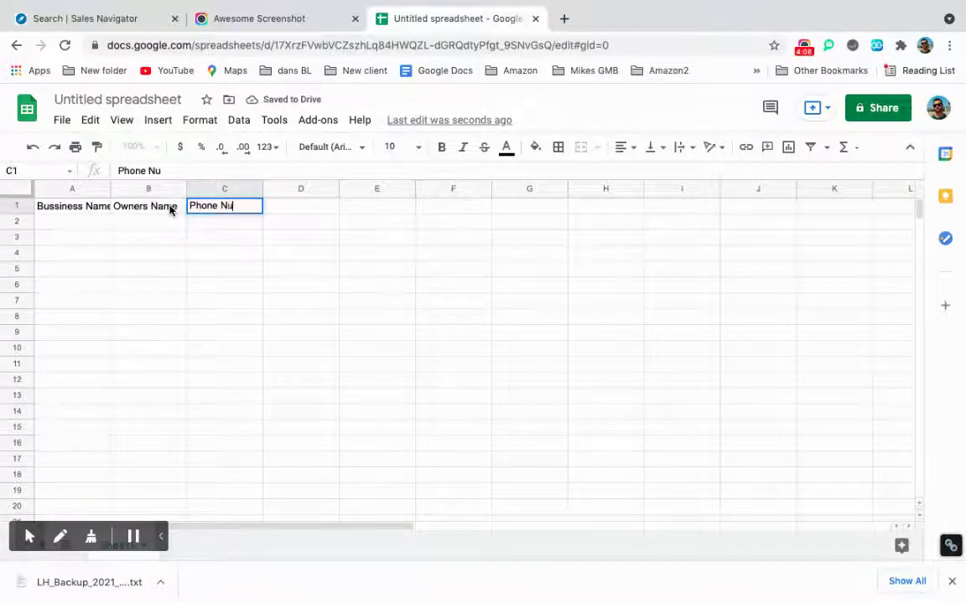
type("mber")
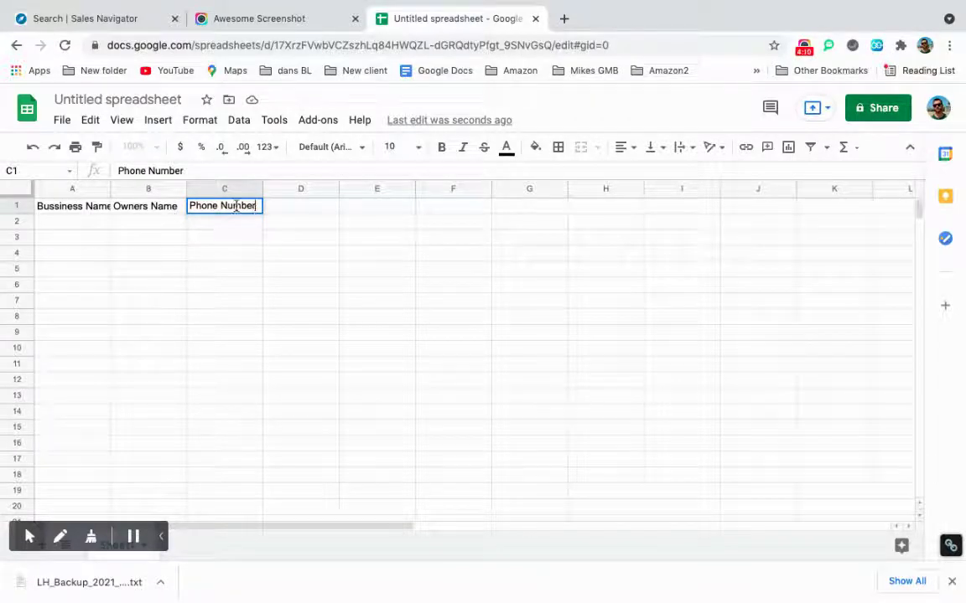
left_click(290, 210)
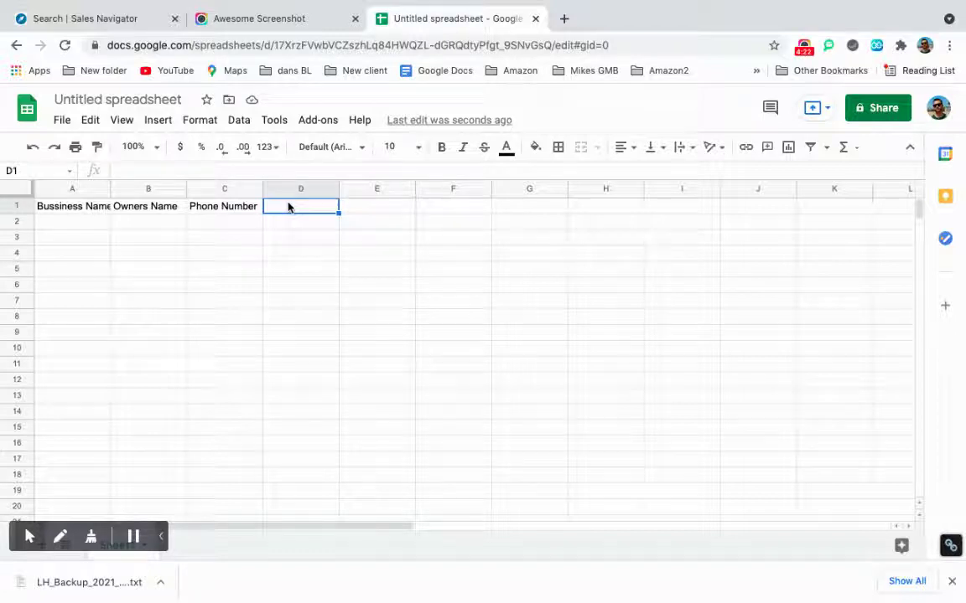
type("Notes:")
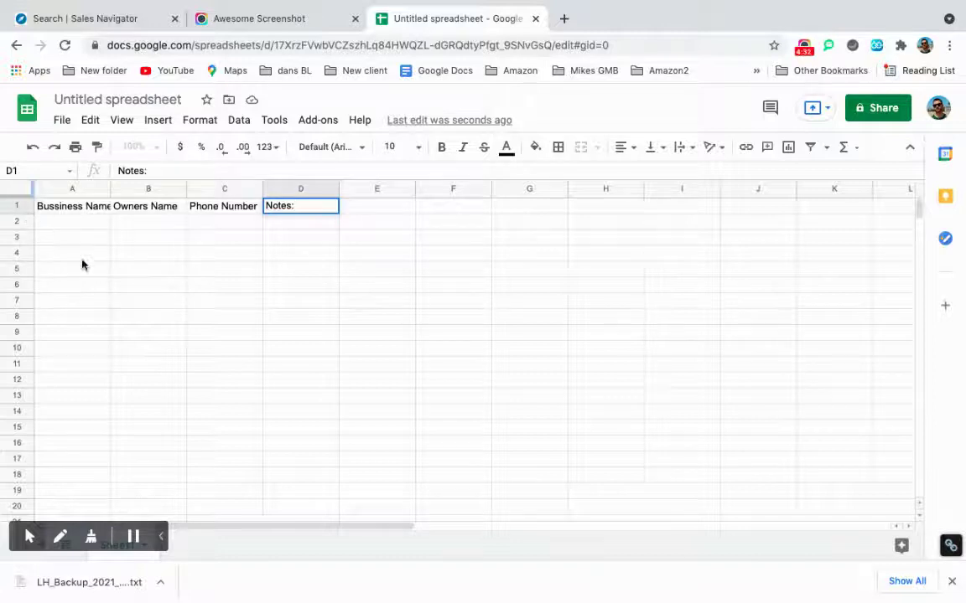
left_click(74, 223)
left_click_drag(122, 232, 298, 224)
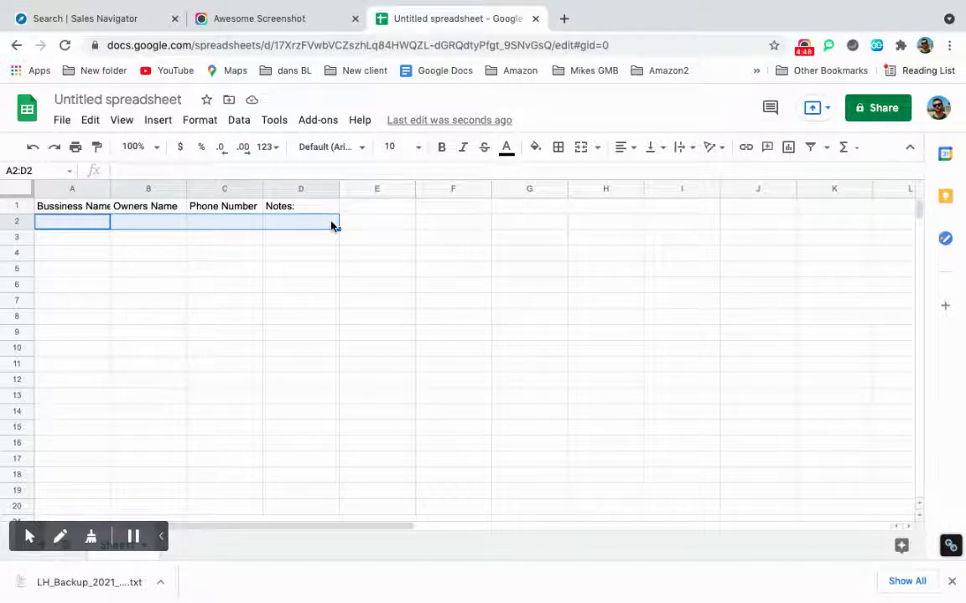
left_click(358, 228)
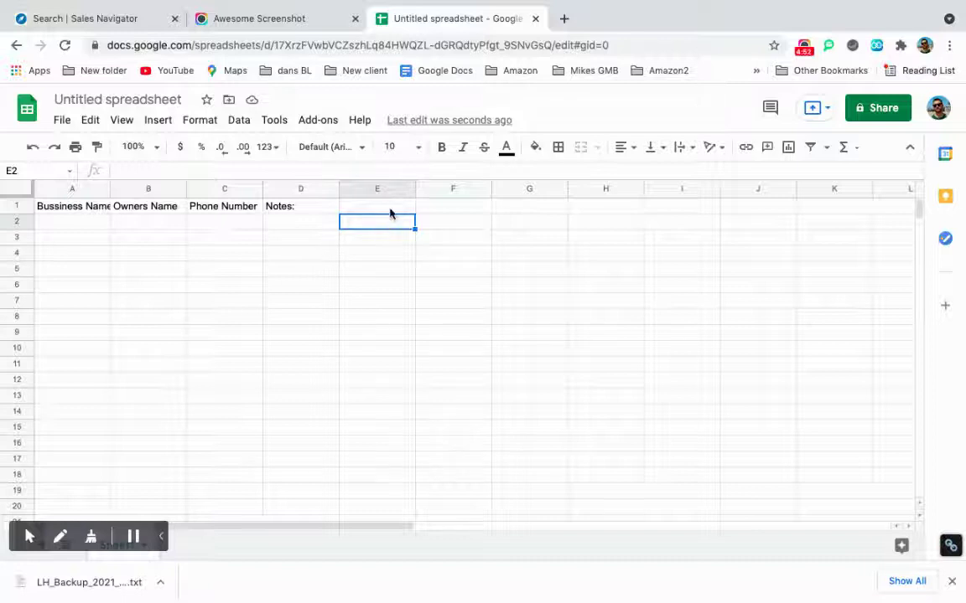
Add headers Best Phone Number, Best Email and Website in E1 through G1.
double_click(390, 208)
type("Phon")
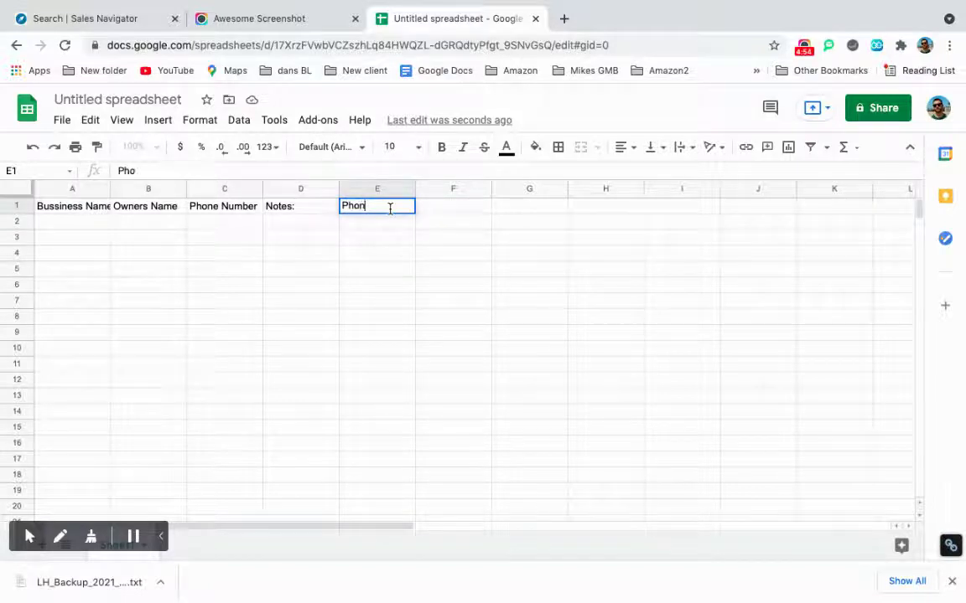
key("BackSpace")
key("BackSpace")
key("BackSpace")
key("BackSpace")
type("Bes")
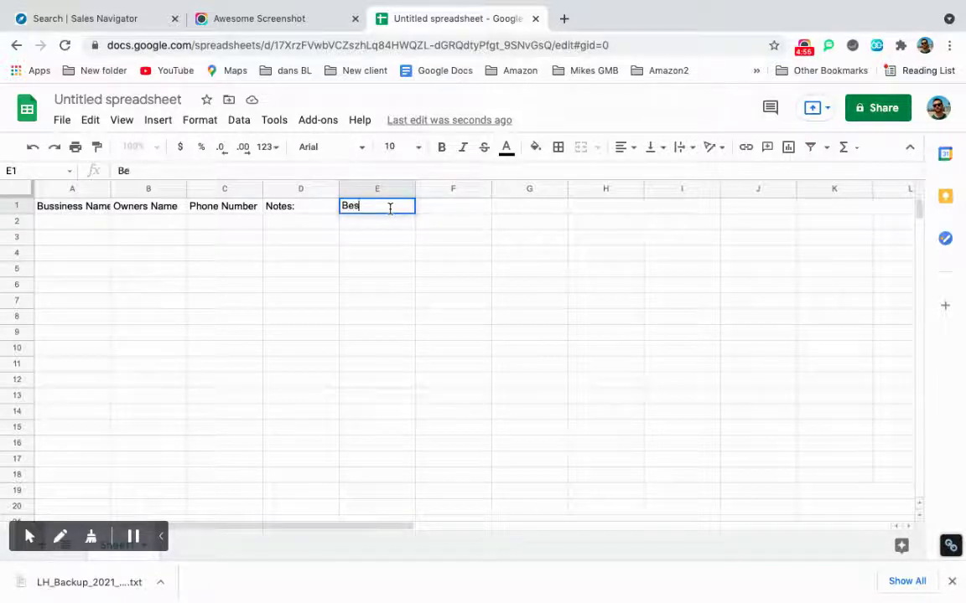
type("t Phone")
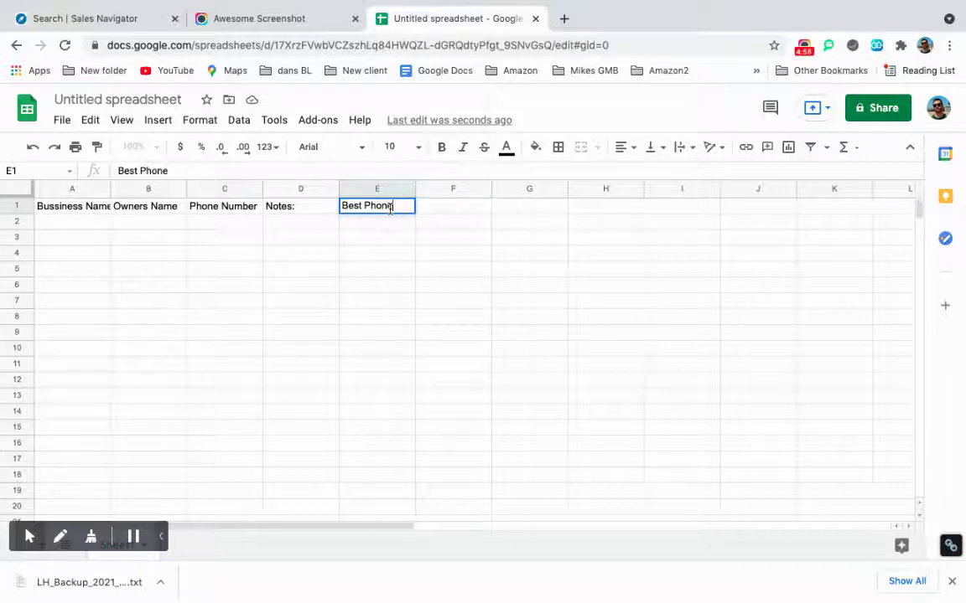
type(" Number")
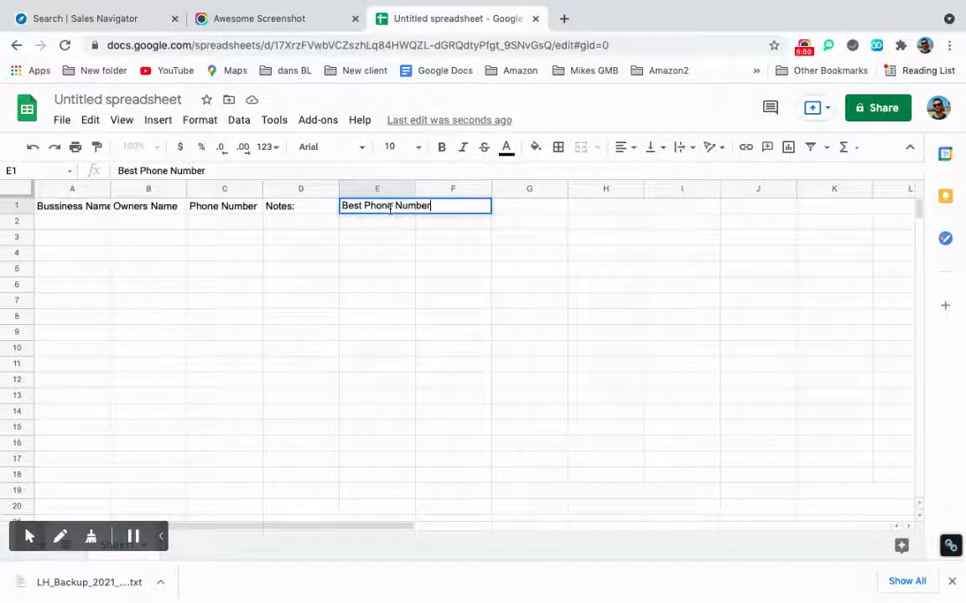
key("Tab")
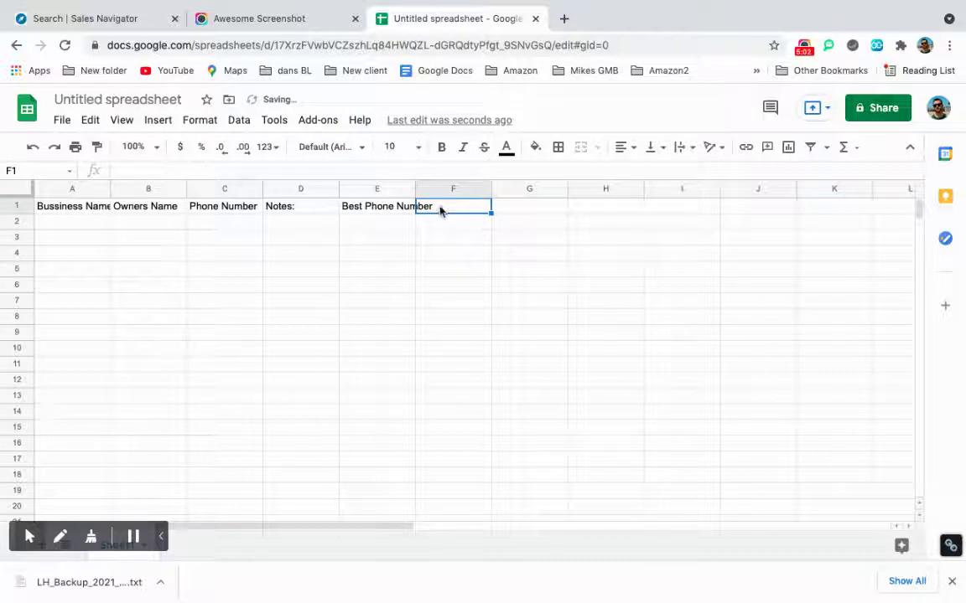
double_click(437, 211)
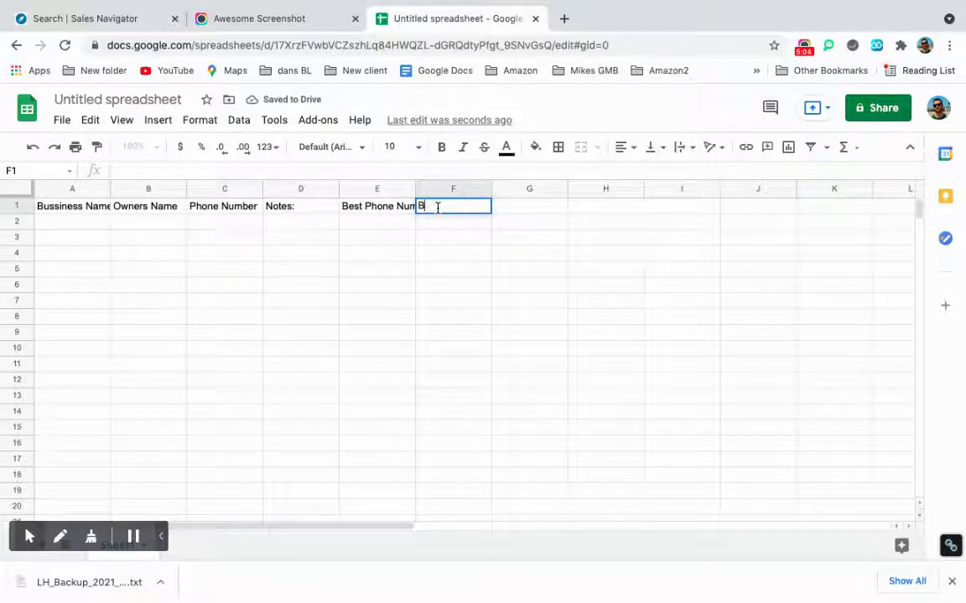
type("Best Email")
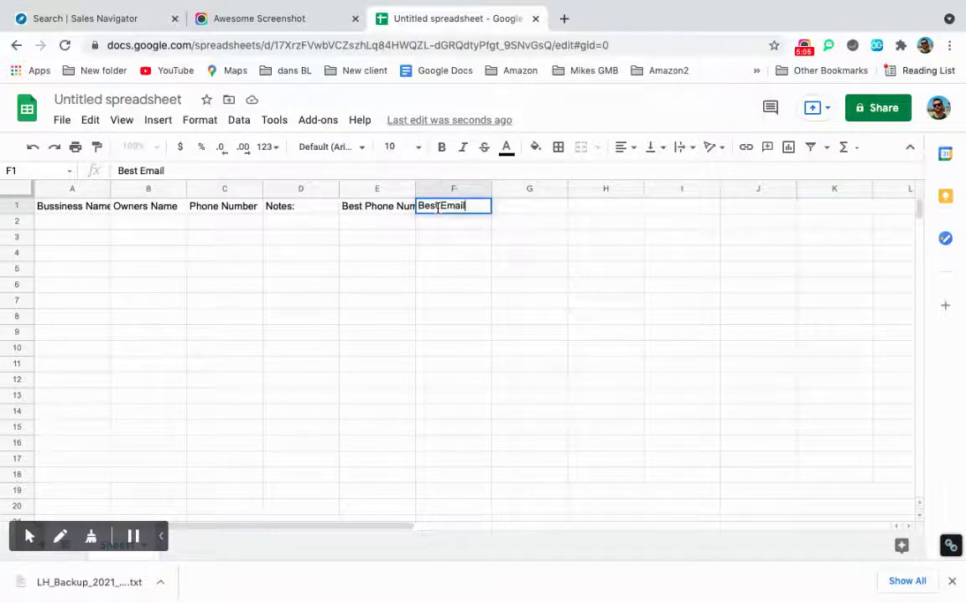
left_click(555, 208)
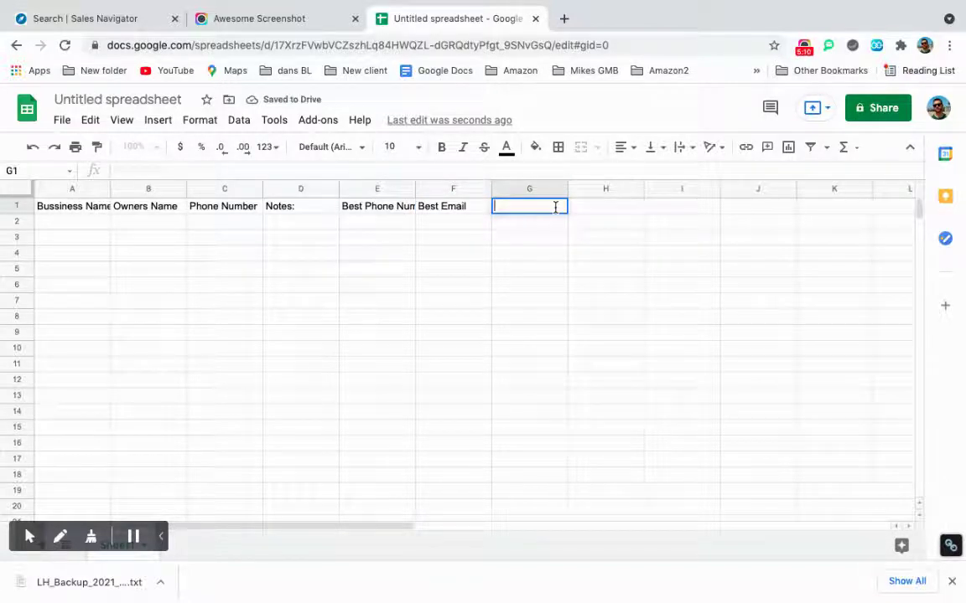
type("Website")
double_click(613, 207)
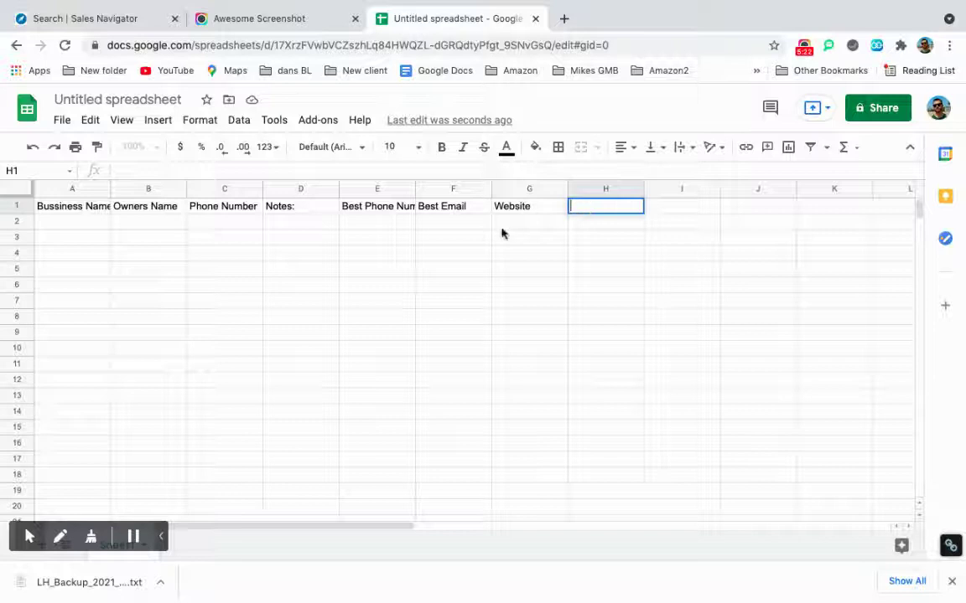
left_click(65, 223)
left_click_drag(64, 223, 537, 224)
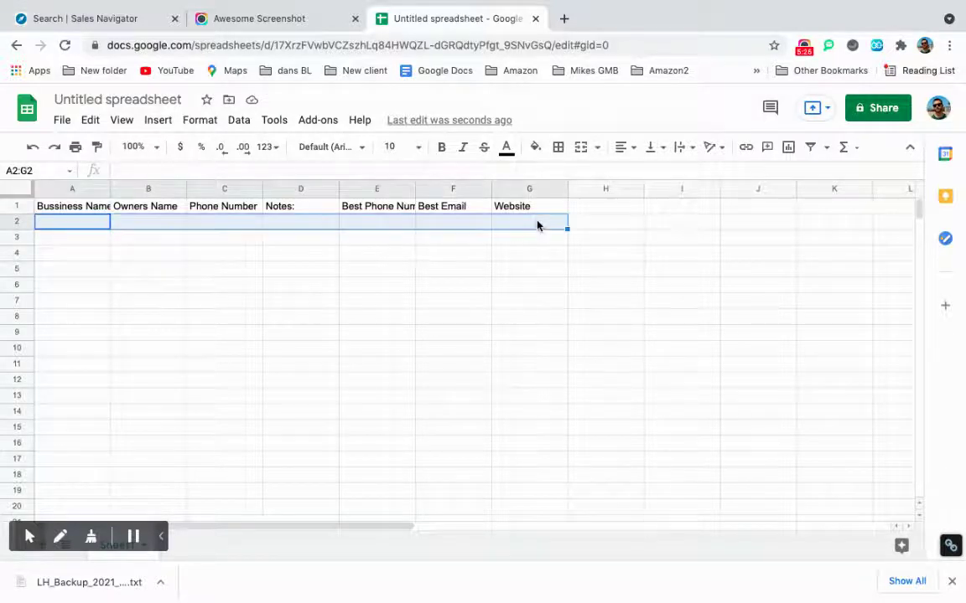
left_click(536, 151)
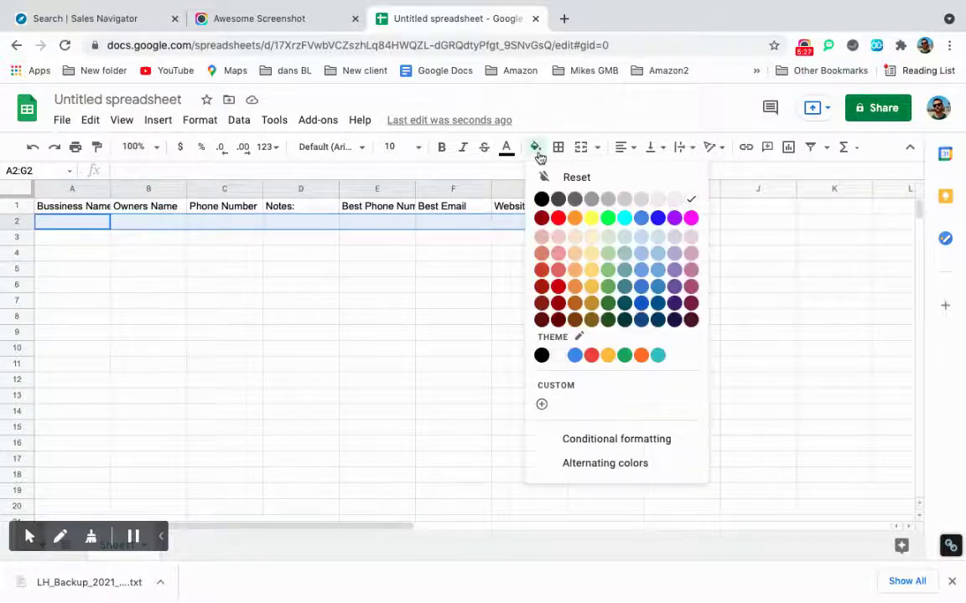
left_click(607, 218)
left_click(535, 147)
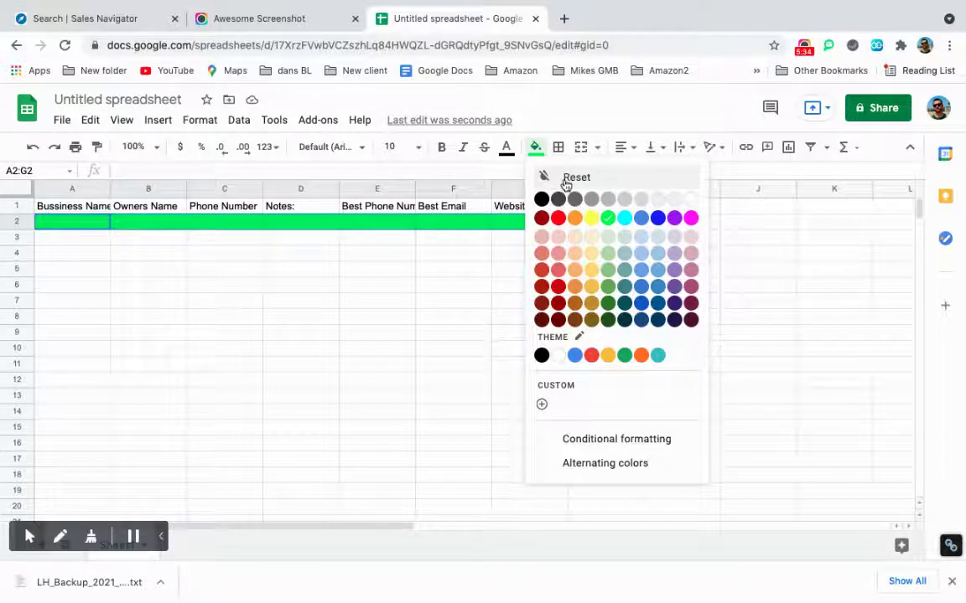
left_click(570, 178)
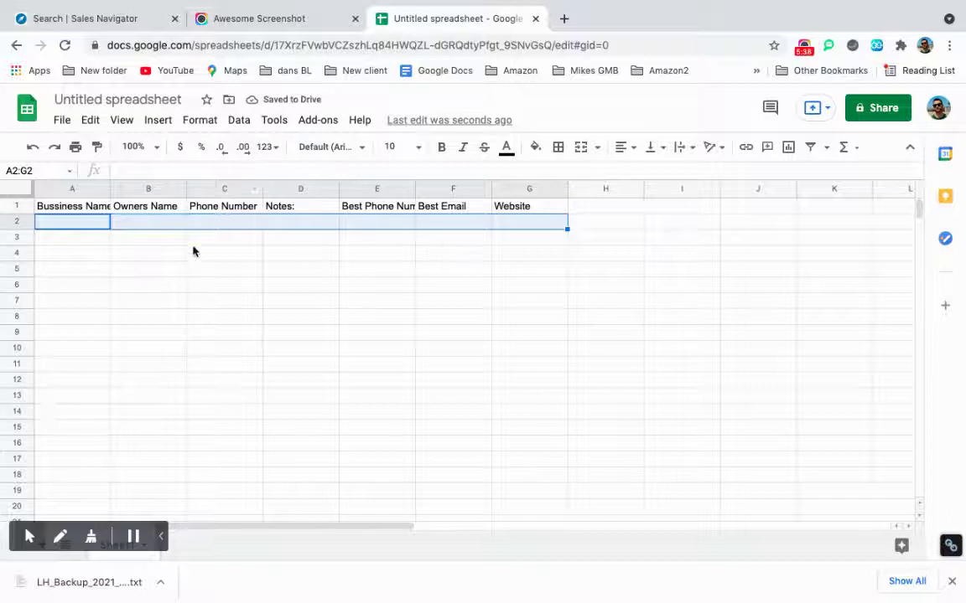
Rename the spreadsheet from Untitled spreadsheet to 'Linked Roofers California'.
left_click(160, 100)
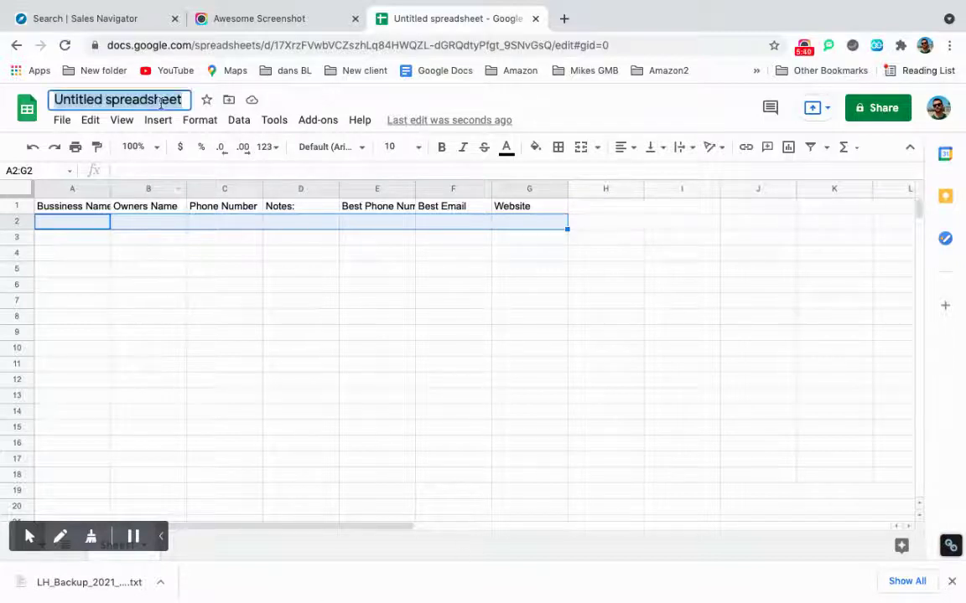
key("BackSpace")
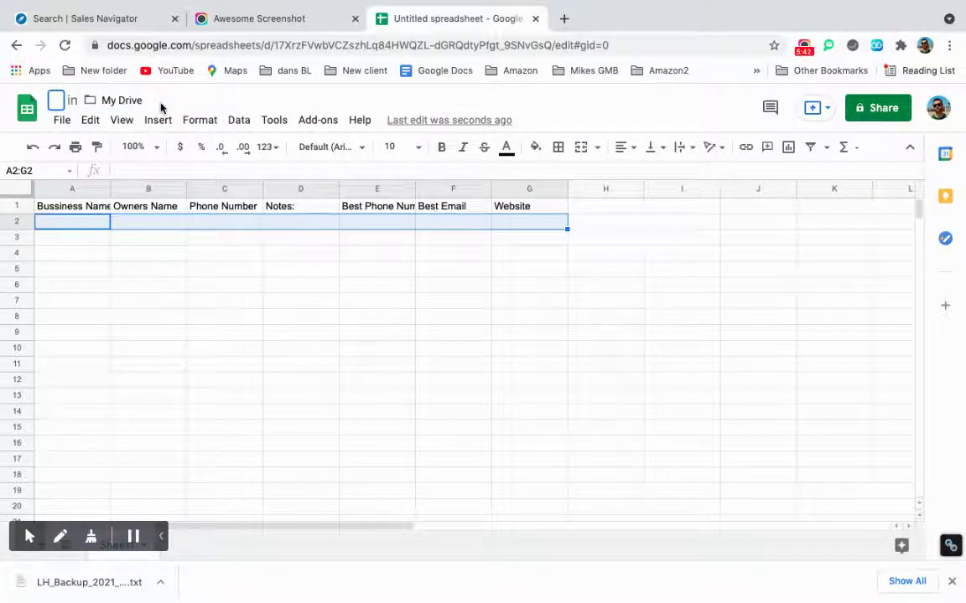
type("Lis")
key("BackSpace")
key("BackSpace")
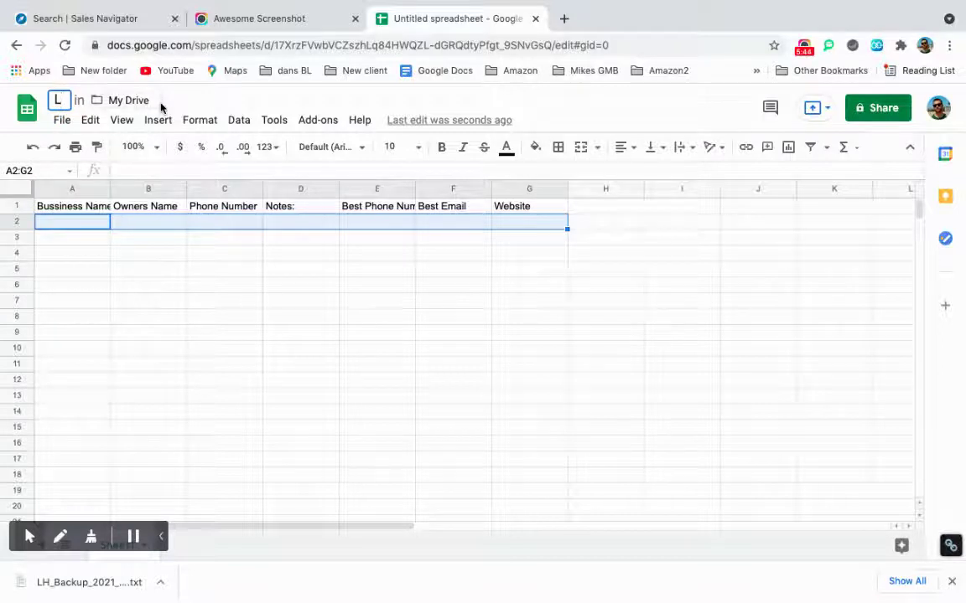
type("inked")
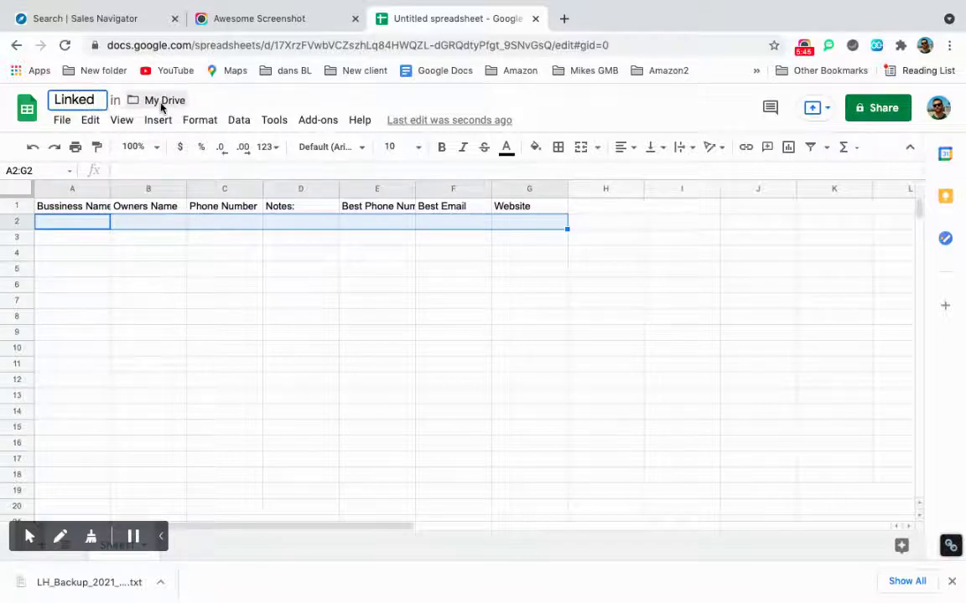
type(" Roofer")
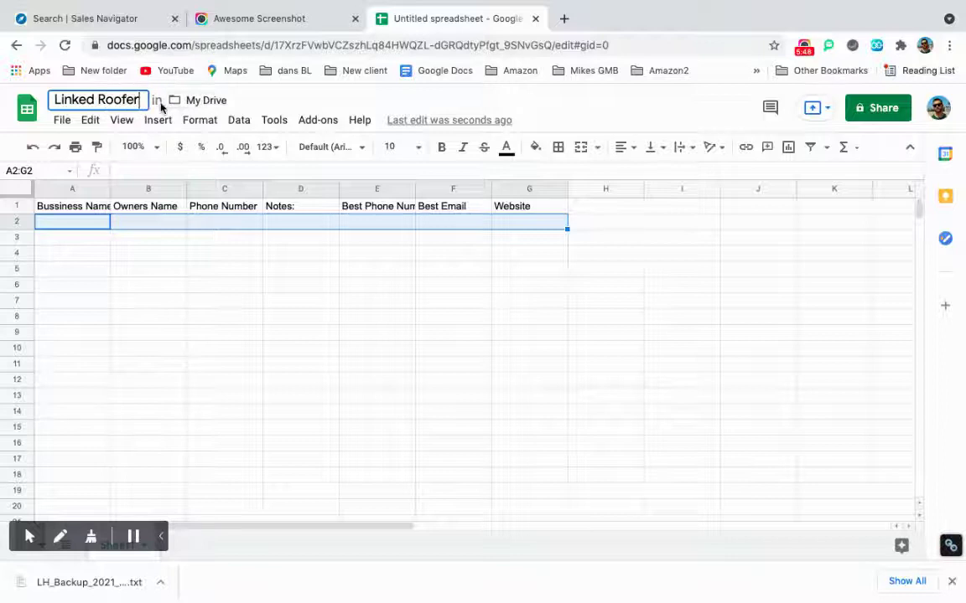
type("s Calif")
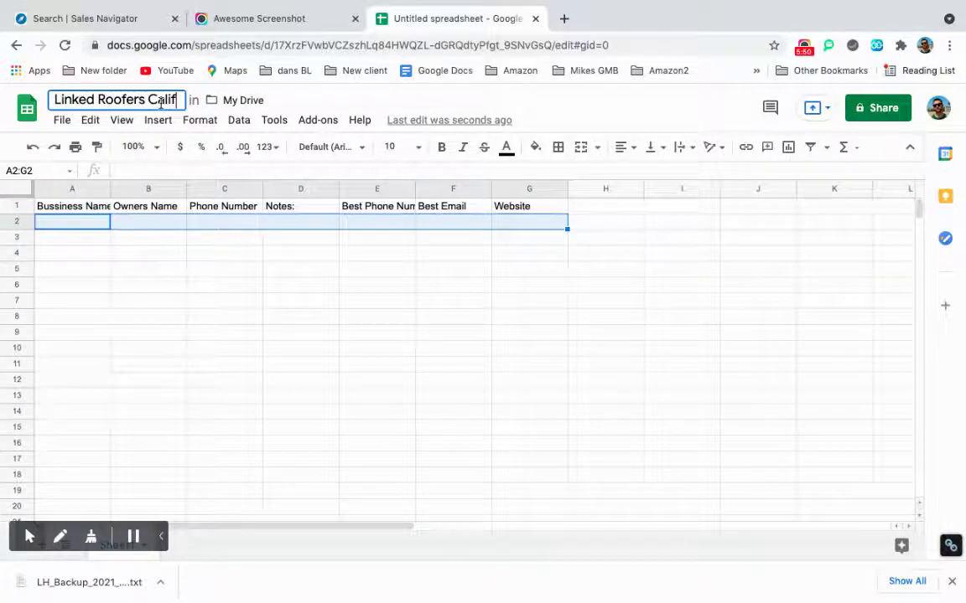
type("ornia")
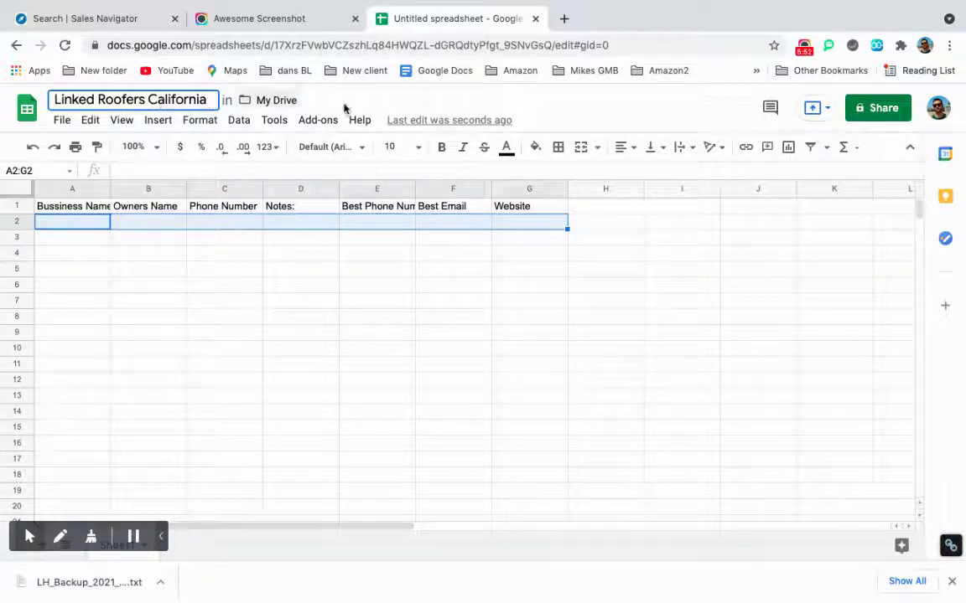
left_click(605, 252)
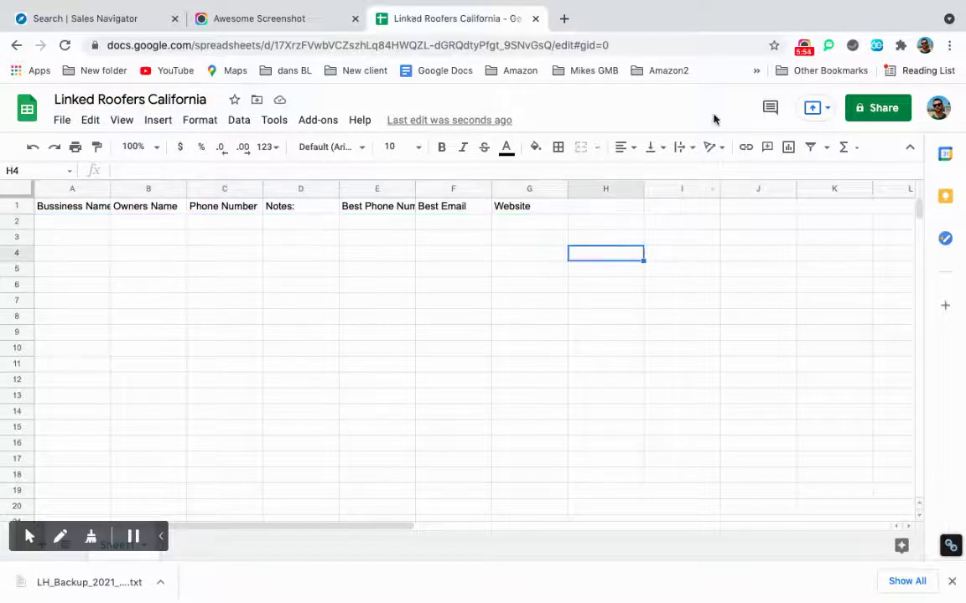
left_click(884, 119)
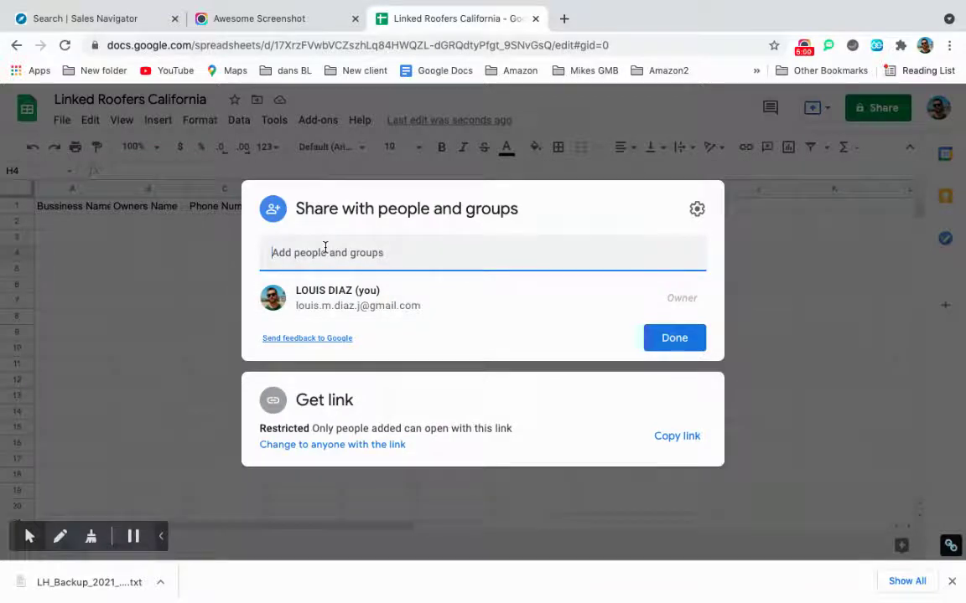
left_click(324, 250)
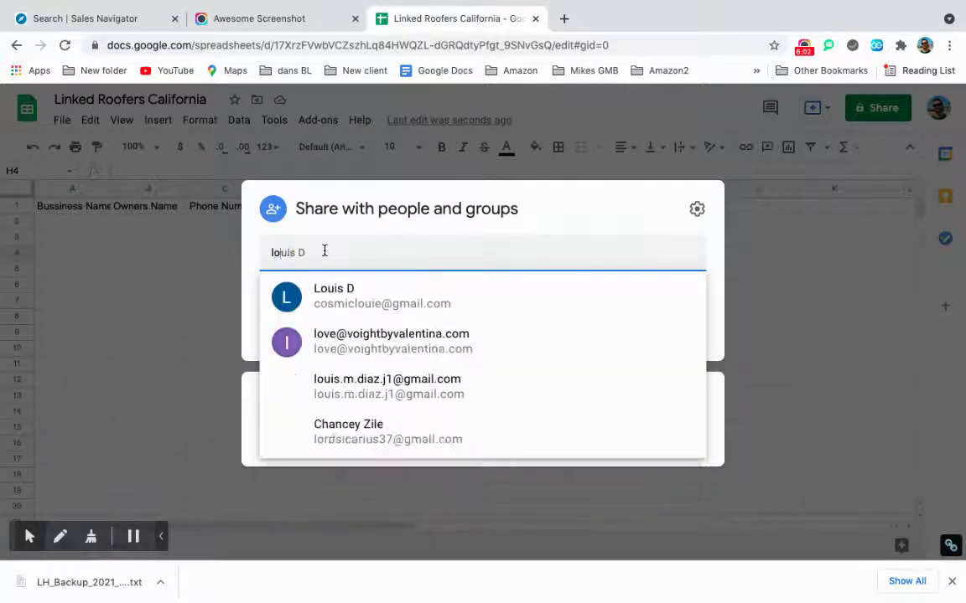
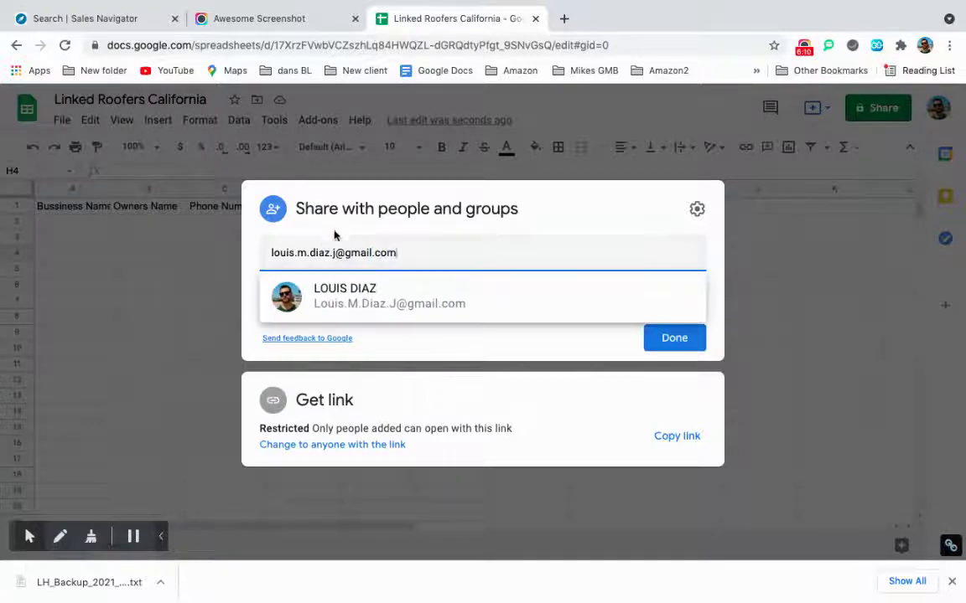
left_click(388, 294)
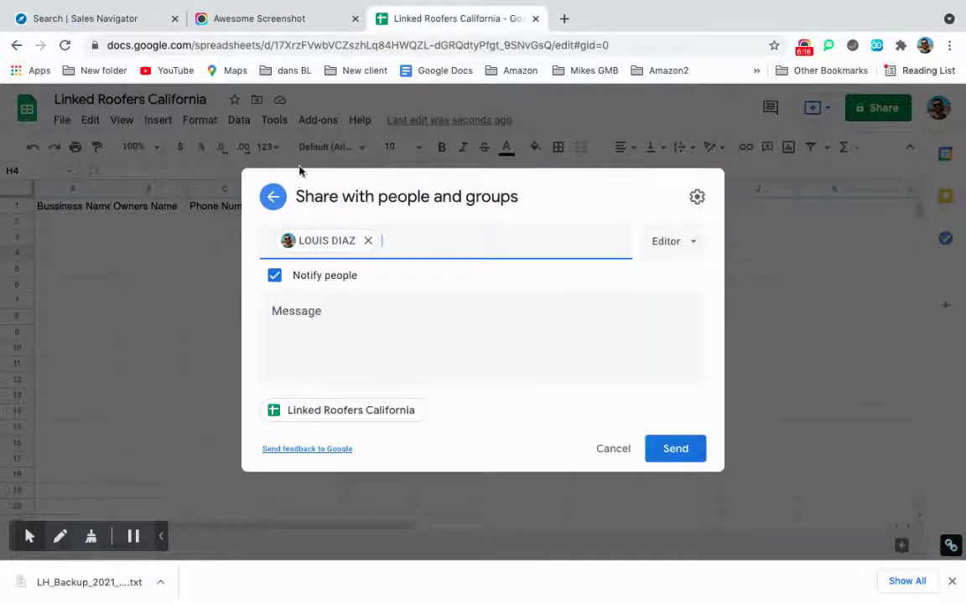
left_click(263, 203)
left_click(178, 200)
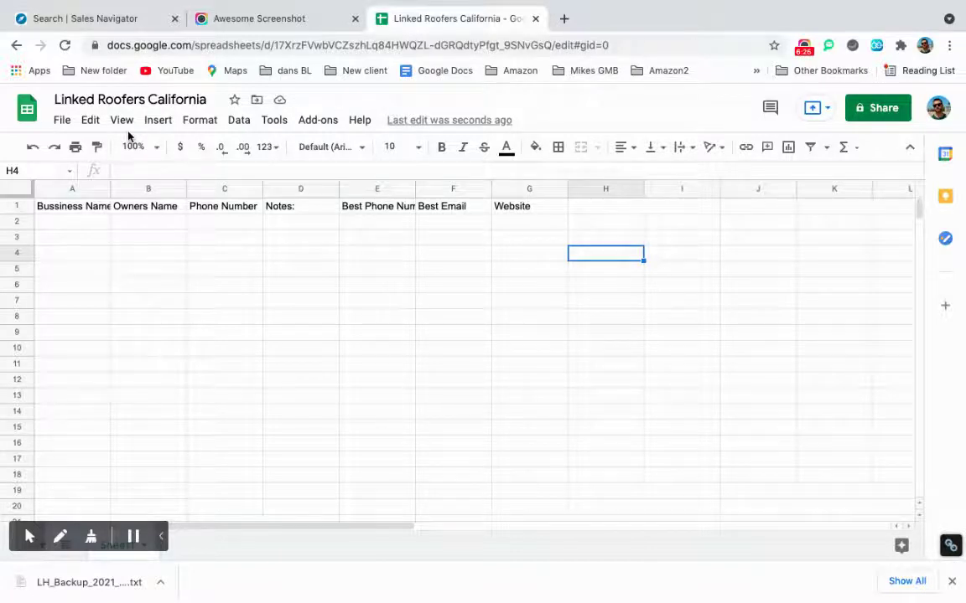
left_click(77, 224)
left_click_drag(320, 230, 511, 244)
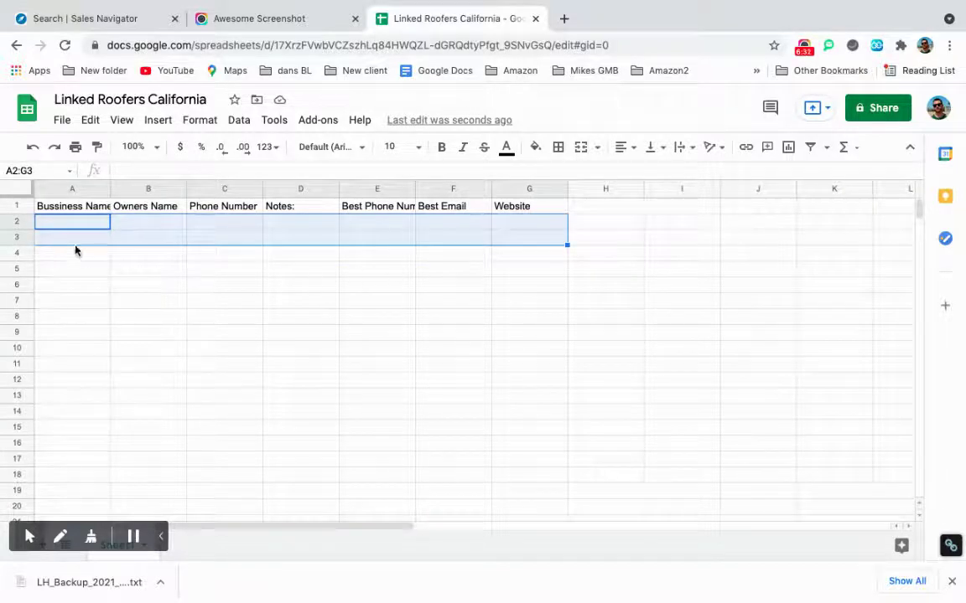
left_click(76, 19)
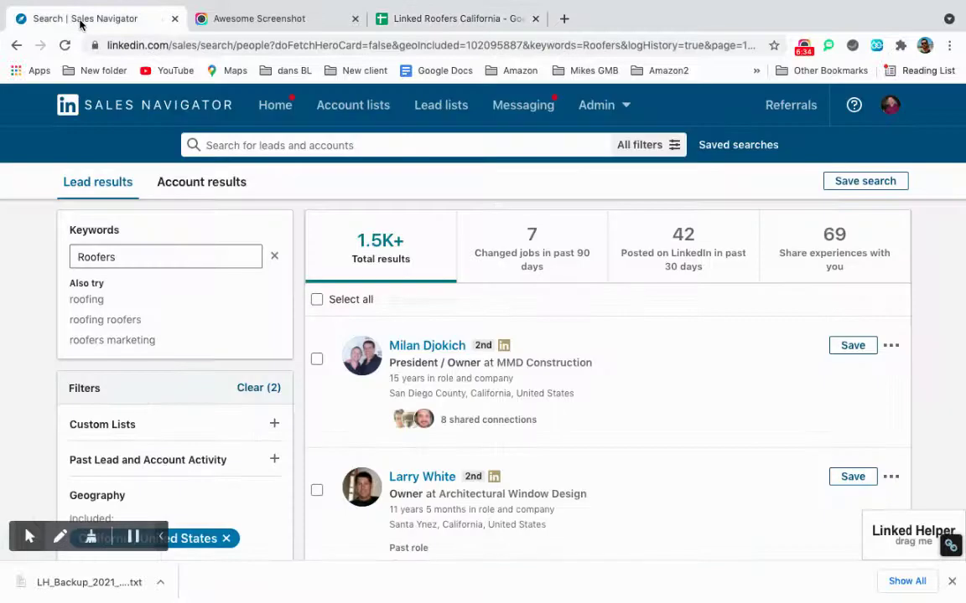
scroll(453, 334, "down", 3)
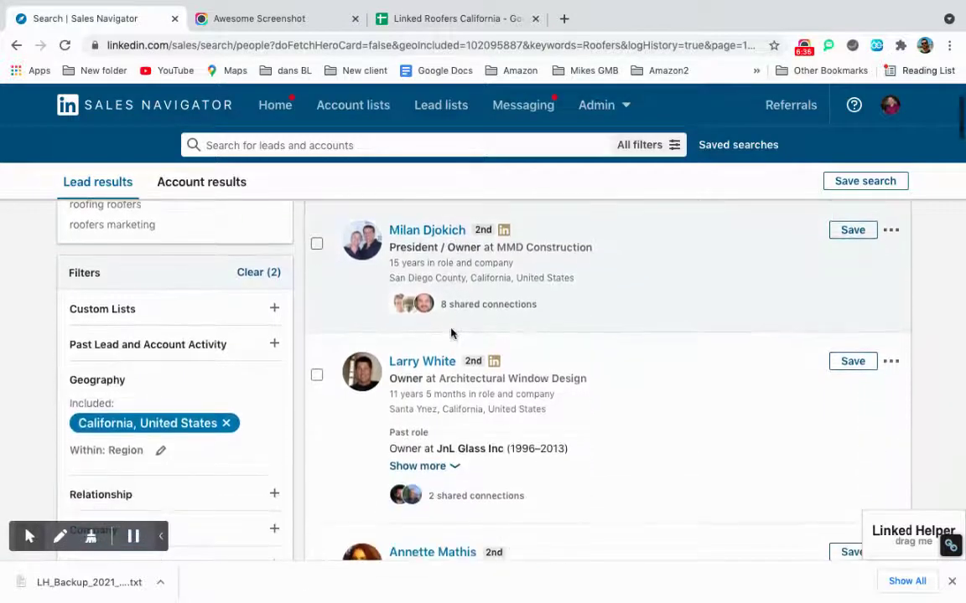
left_click(434, 17)
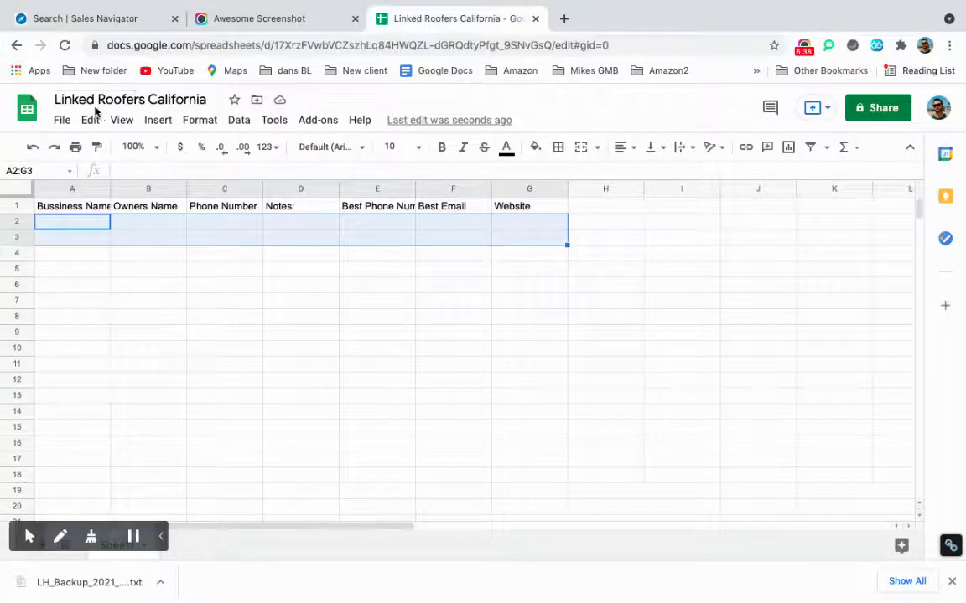
left_click(98, 100)
left_click_drag(98, 99, 234, 103)
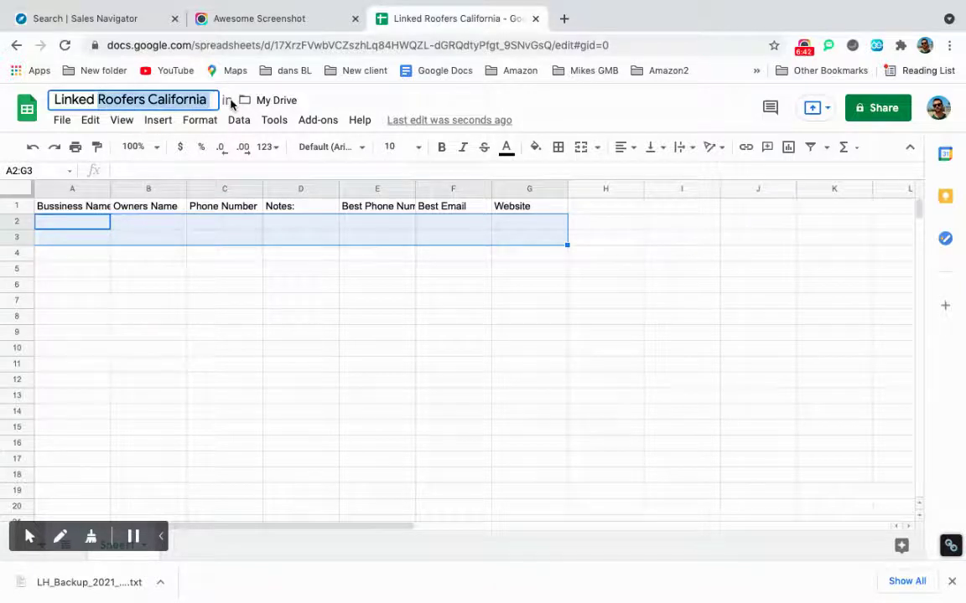
Open the MMD Construction owner's profile from the roofer results and select his name.
left_click(98, 21)
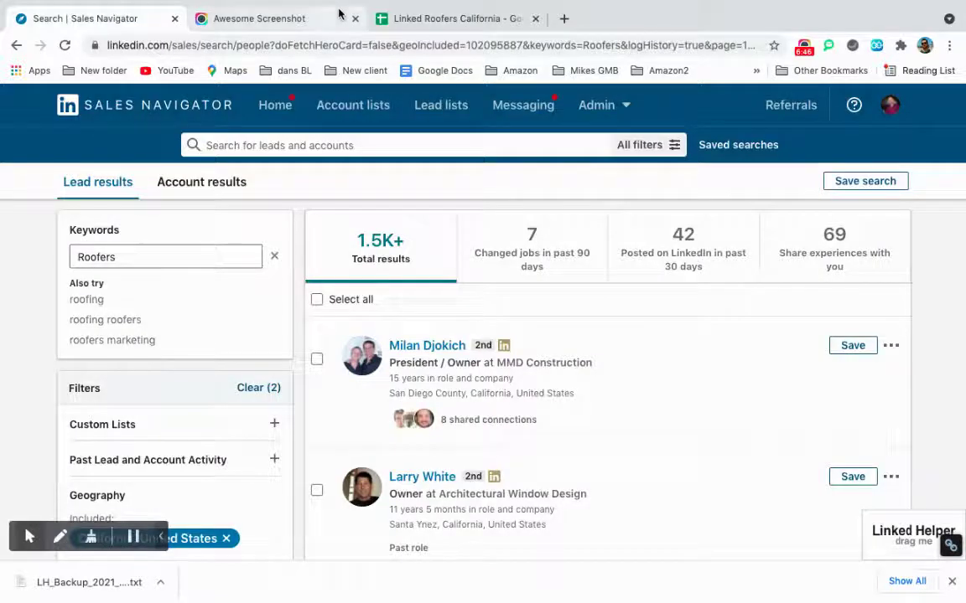
scroll(242, 290, "down", 2)
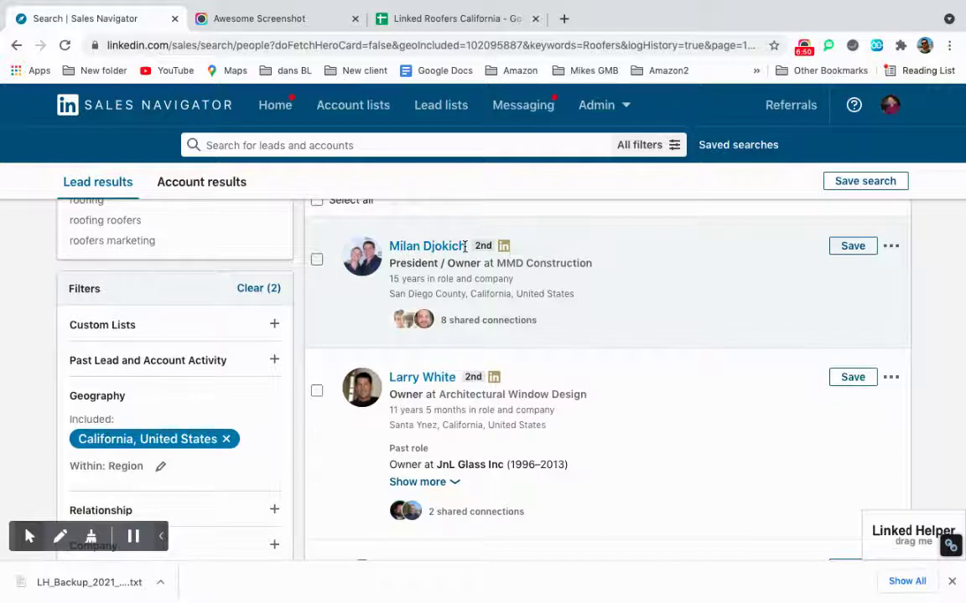
left_click(404, 247)
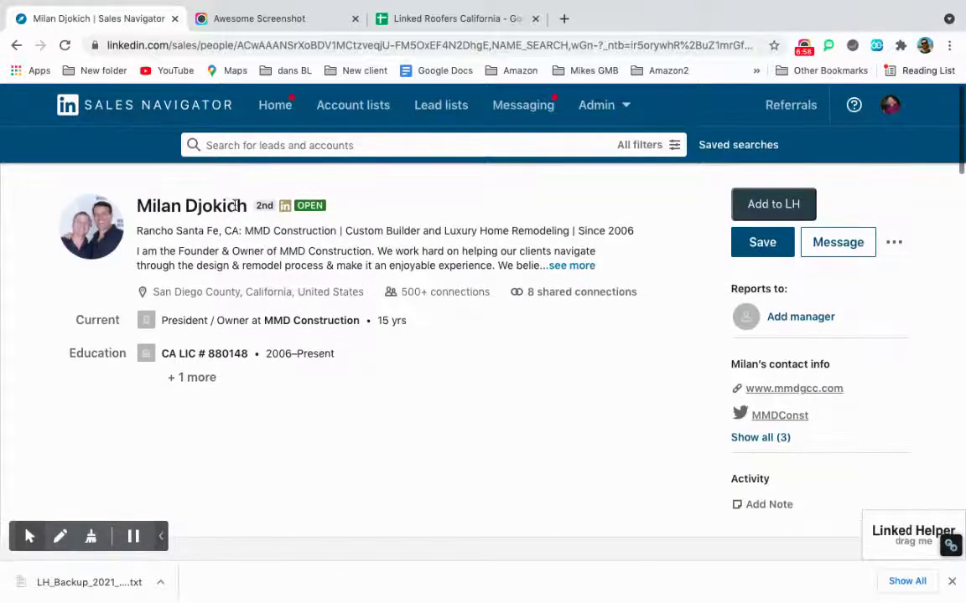
left_click_drag(244, 206, 140, 207)
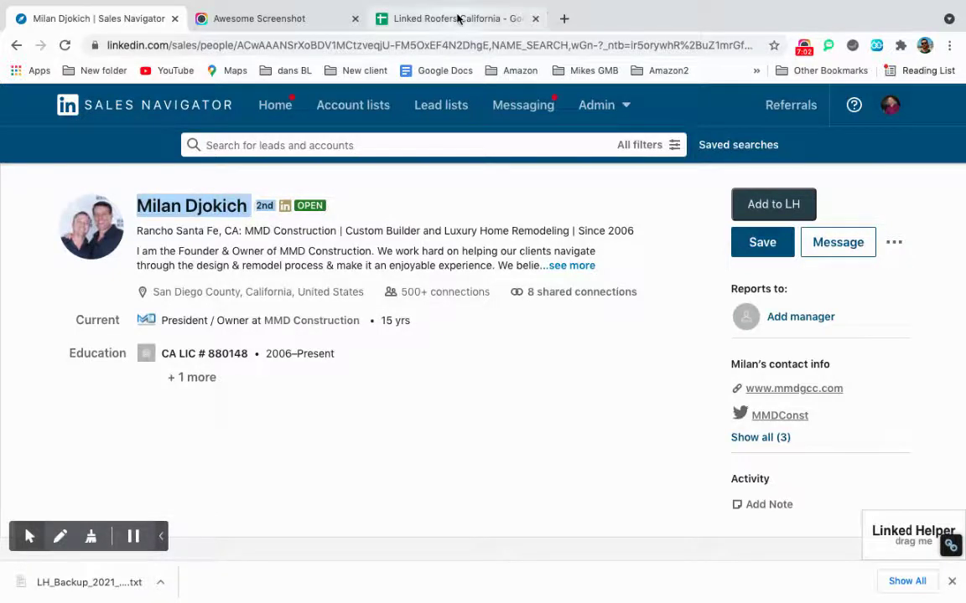
Paste the owner's name into B2, deleting the stray '2nd', then return to his profile.
left_click(457, 18)
left_click(72, 226)
double_click(72, 228)
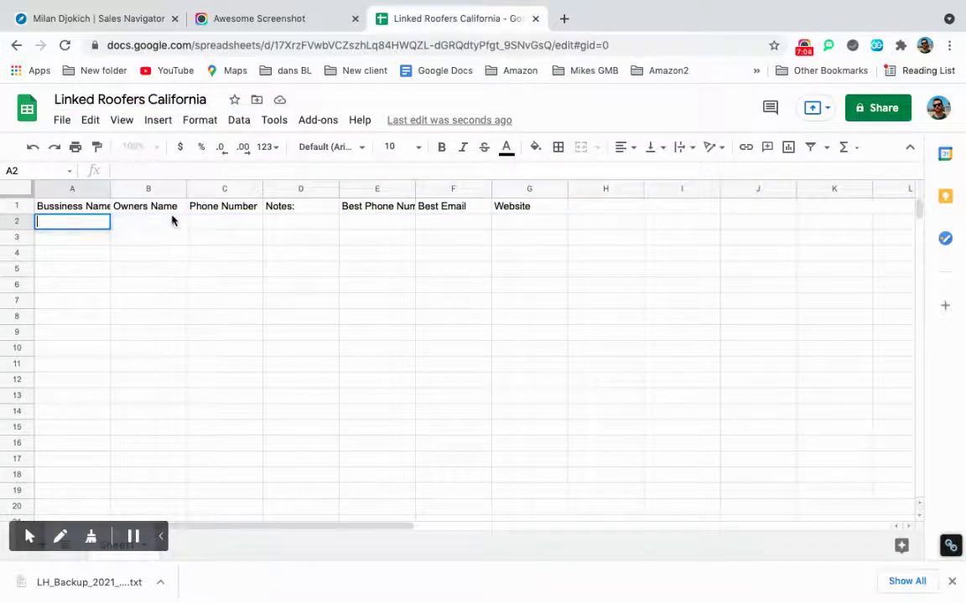
left_click(170, 220)
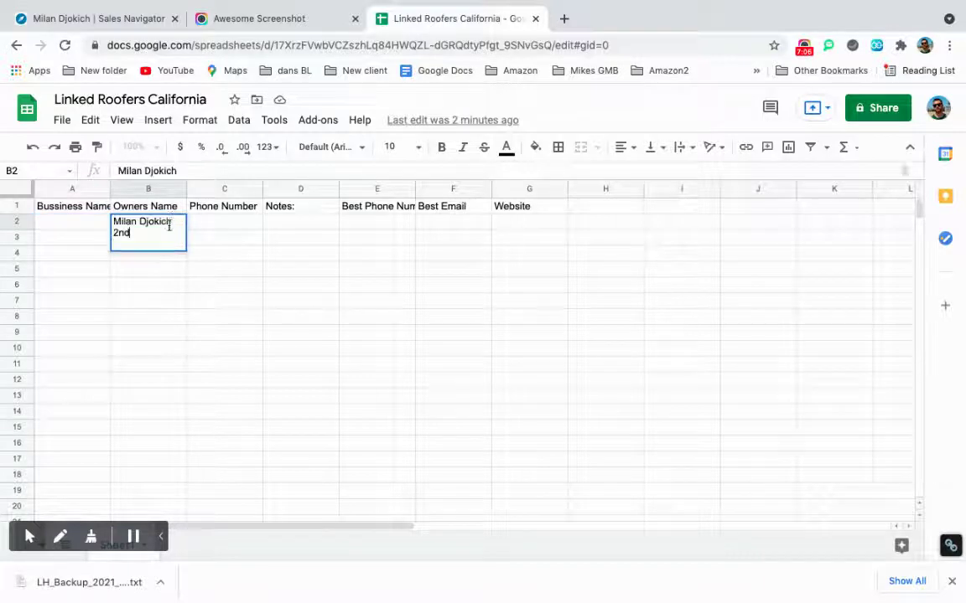
left_click_drag(139, 232, 110, 238)
key("BackSpace")
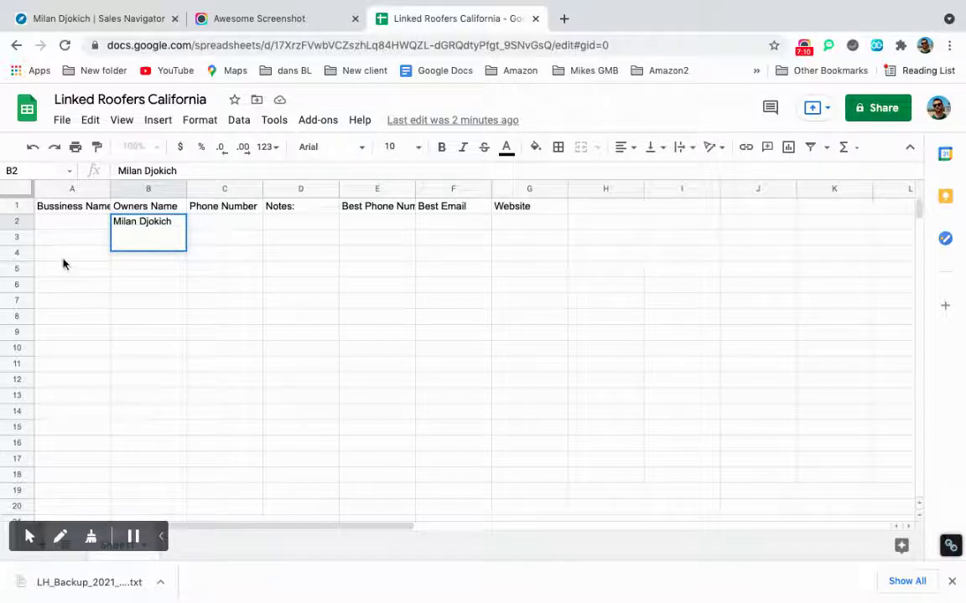
left_click(65, 256)
left_click(78, 234)
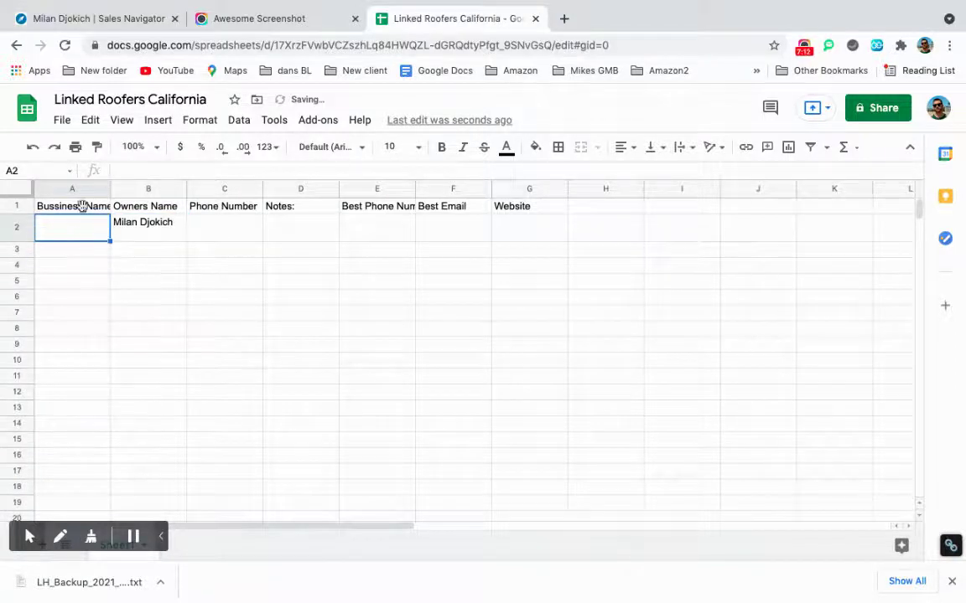
left_click(118, 15)
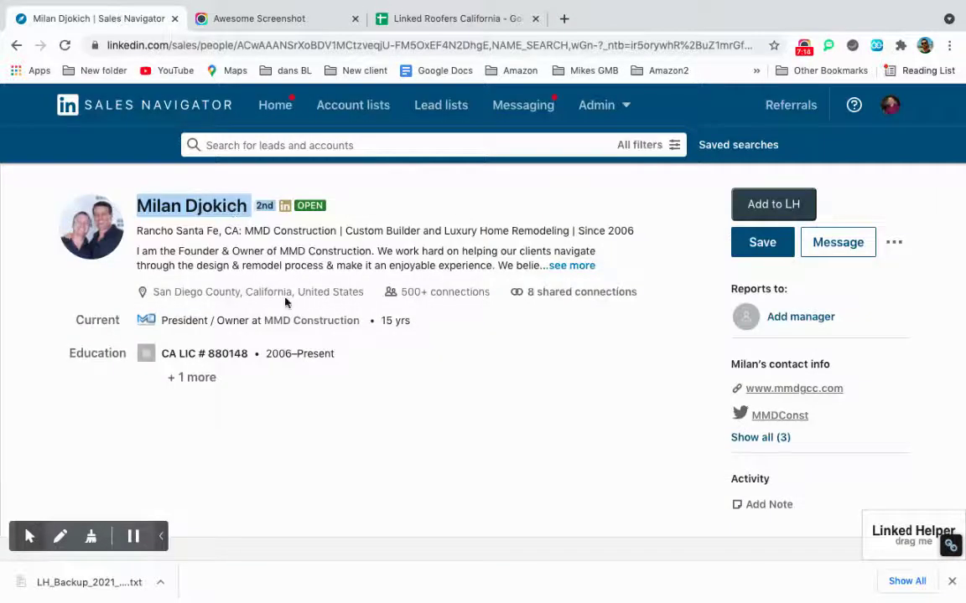
Select the company name MMD Construction on the profile and open a new tab.
scroll(285, 301, "down", 1)
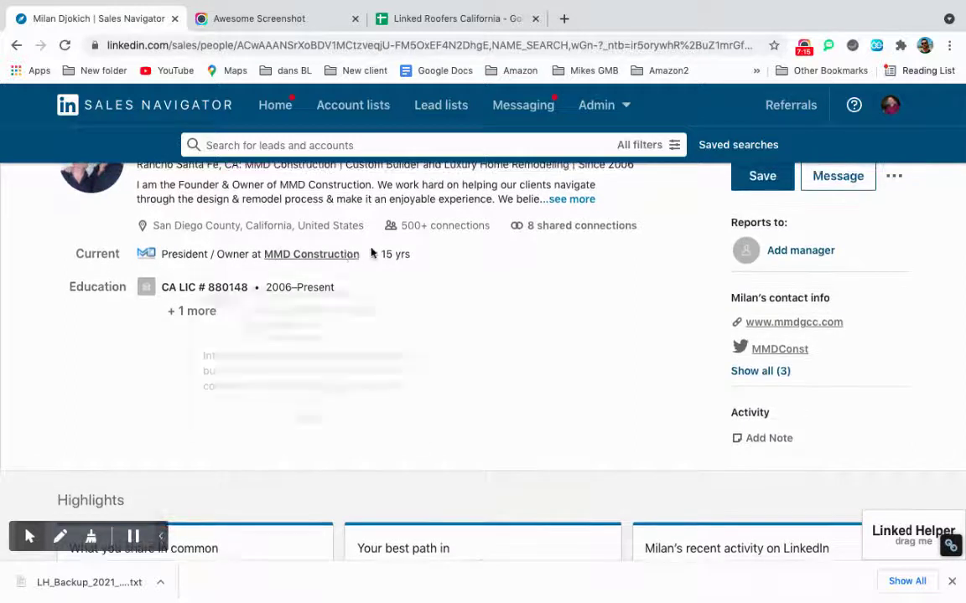
left_click_drag(366, 261, 262, 253)
key("ctrl+c")
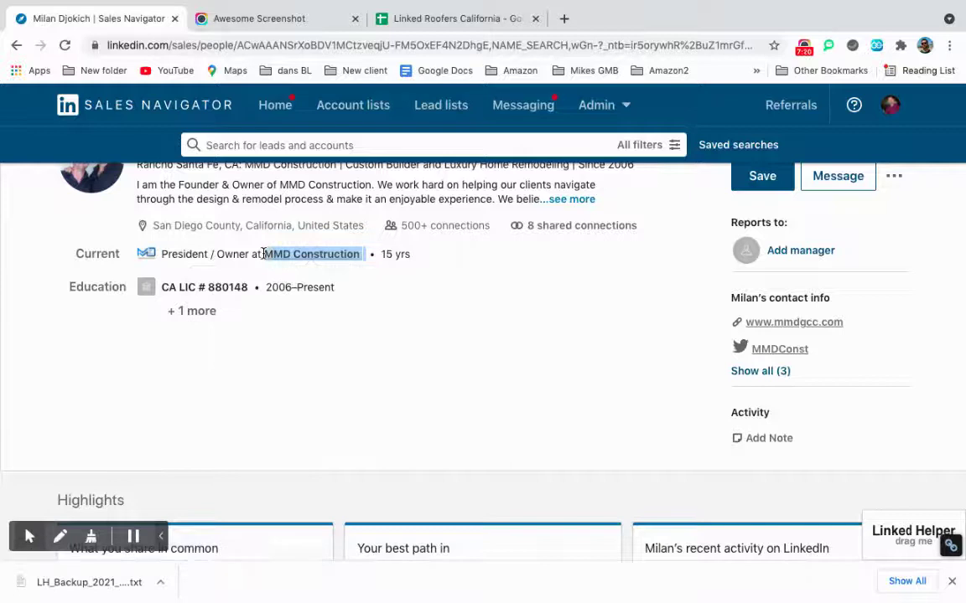
left_click(565, 18)
Google 'MMD Construction' and select the query text in the results page.
left_click(550, 47)
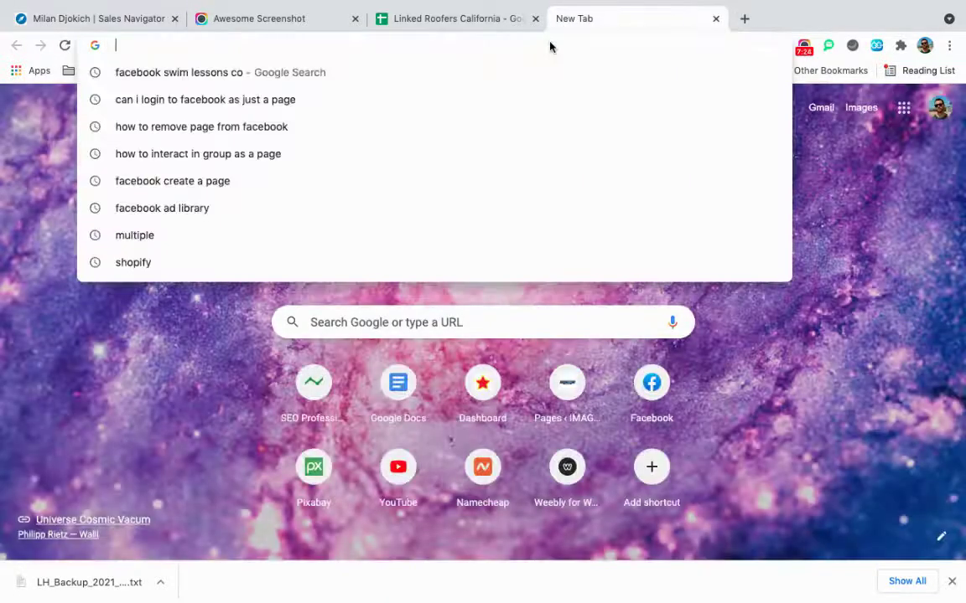
key("ctrl+v")
key("Return")
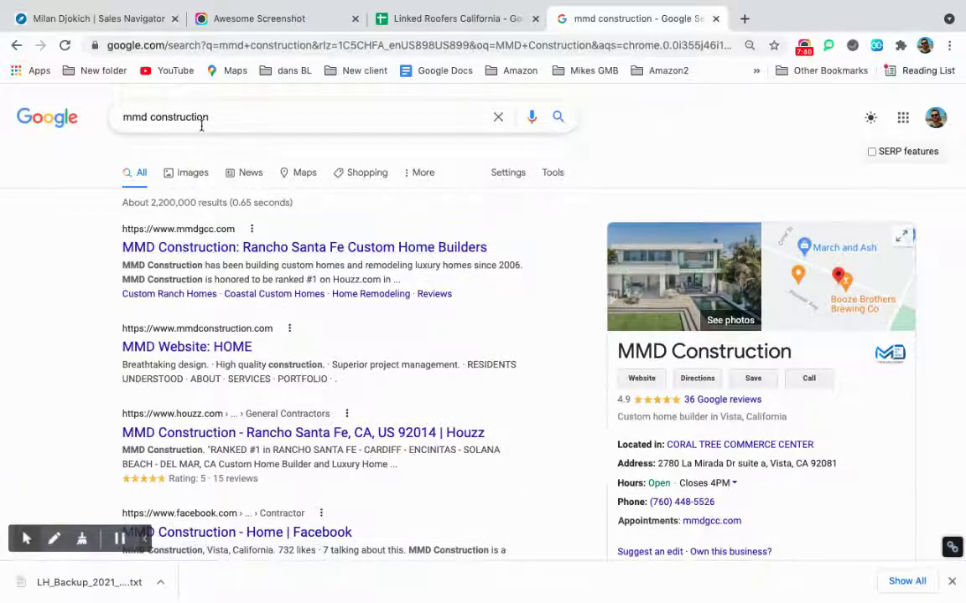
left_click_drag(210, 118, 121, 120)
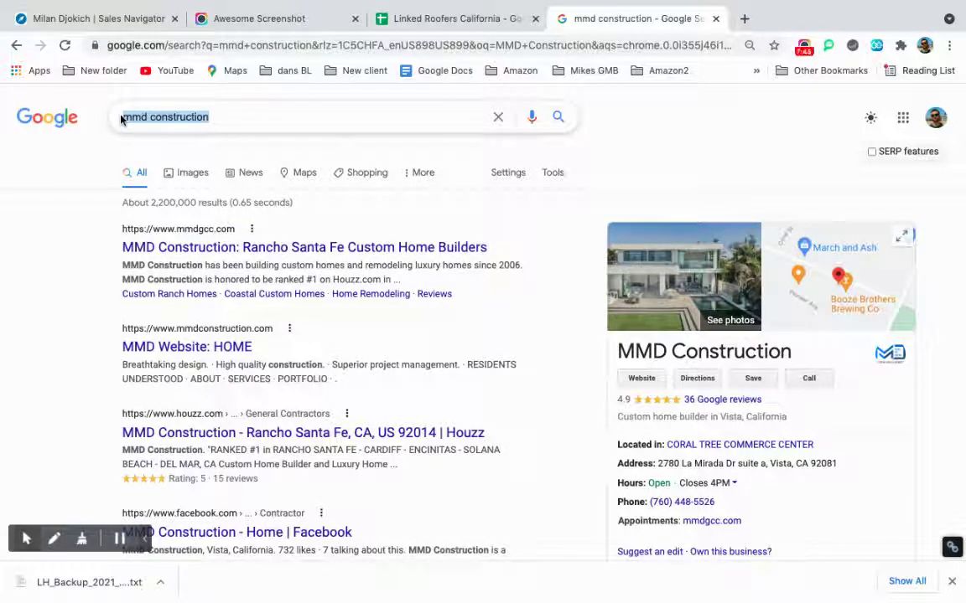
Revisit the MMD Construction owner's profile, then return to the mmd construction search results.
left_click(121, 18)
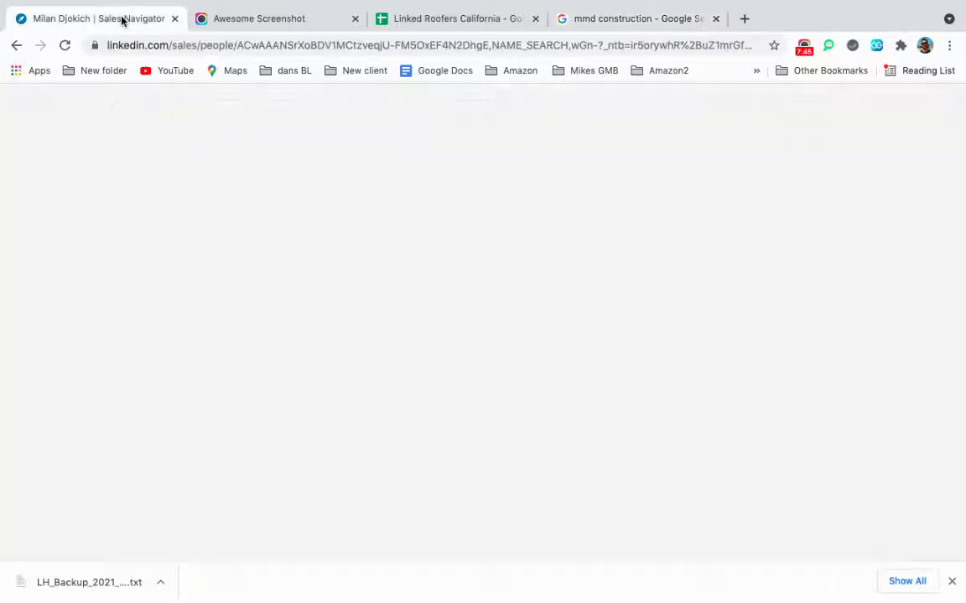
scroll(193, 280, "up", 2)
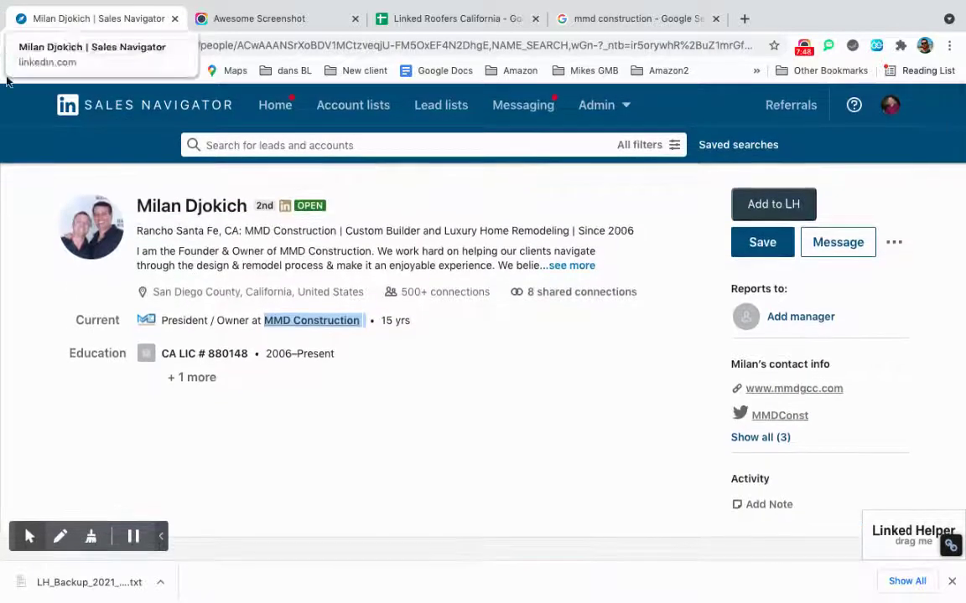
left_click(15, 47)
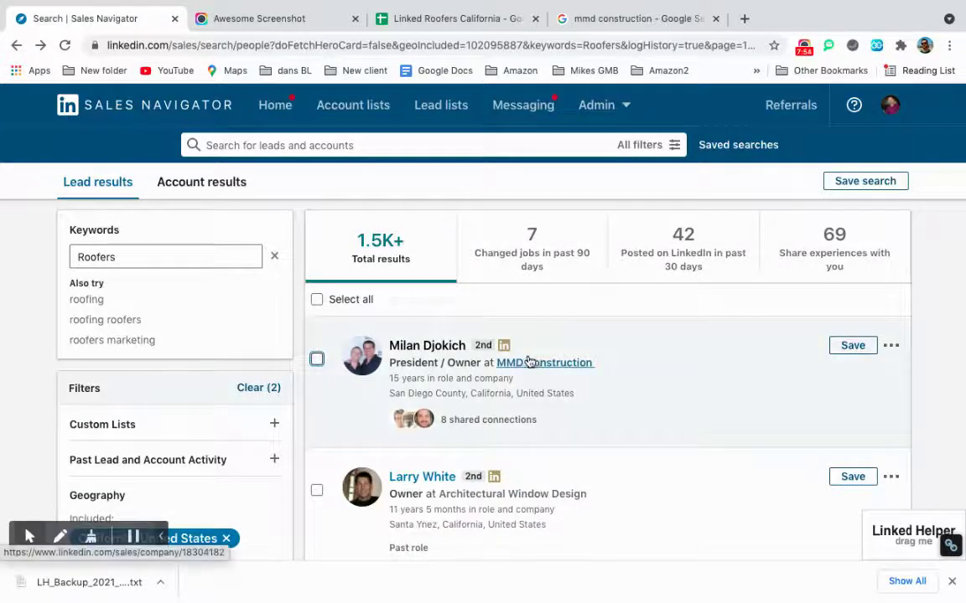
left_click(434, 347)
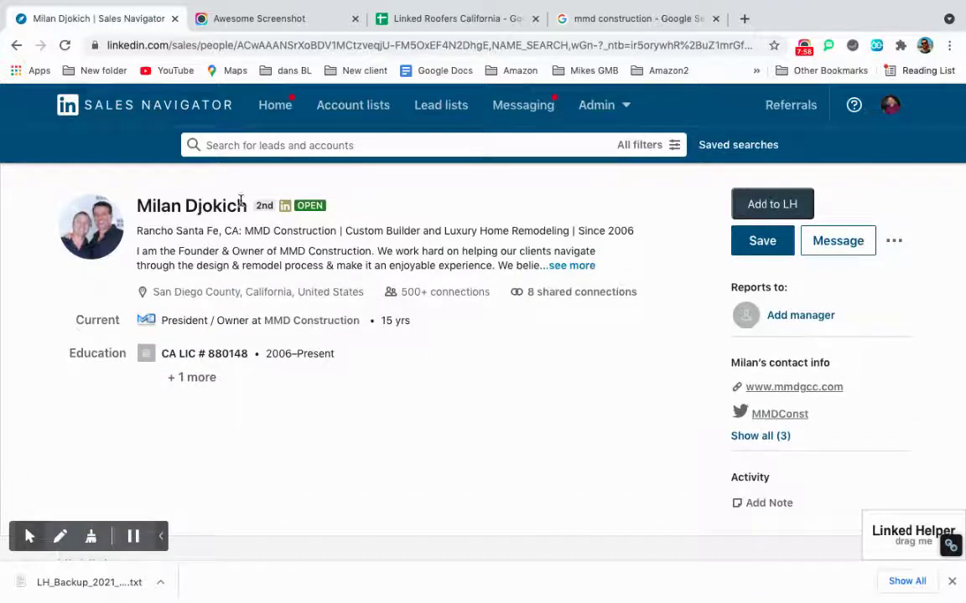
left_click(424, 18)
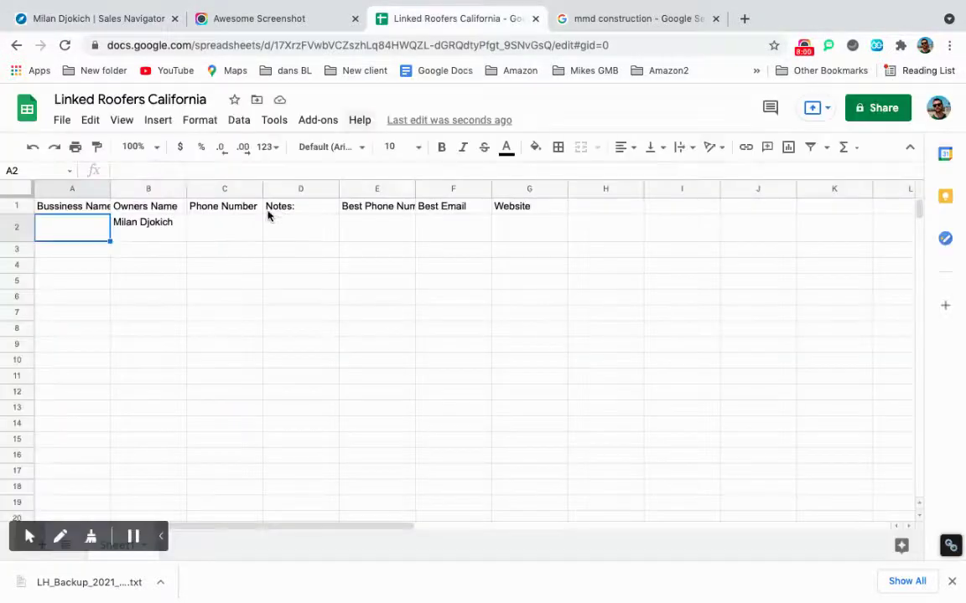
left_click(125, 20)
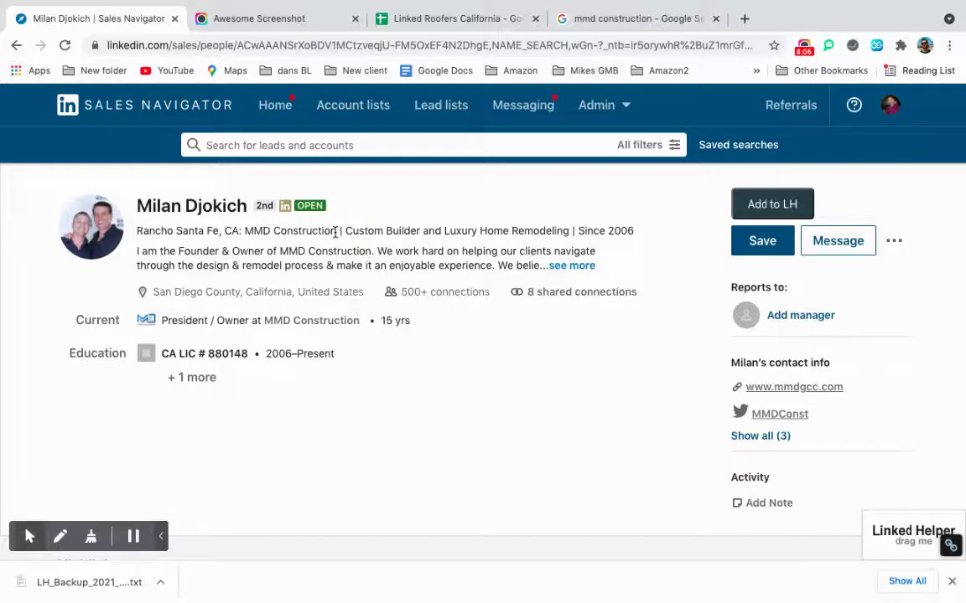
left_click(638, 21)
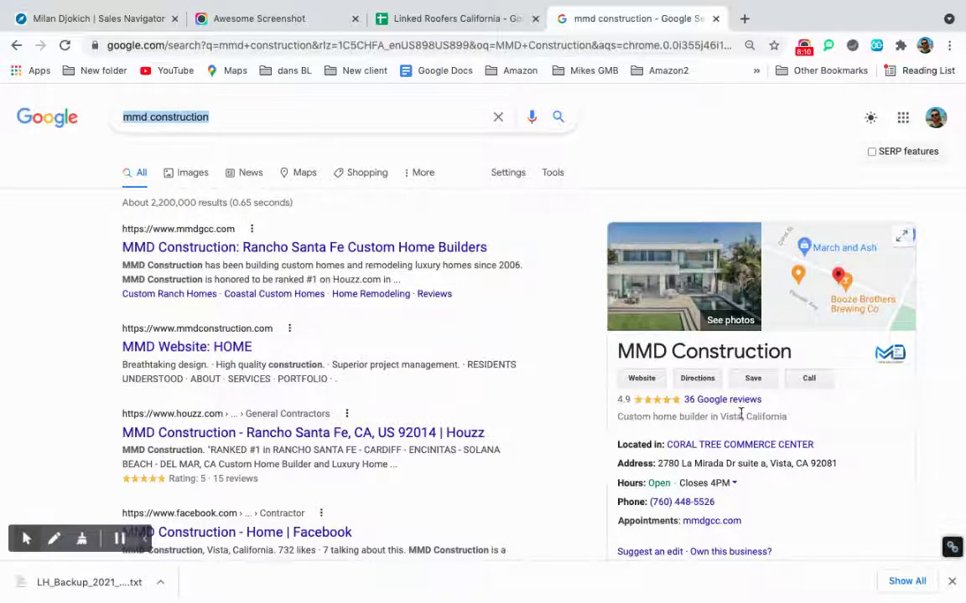
Copy MMD Construction's business phone number from the Google knowledge panel and return to the sheet.
scroll(738, 415, "down", 1)
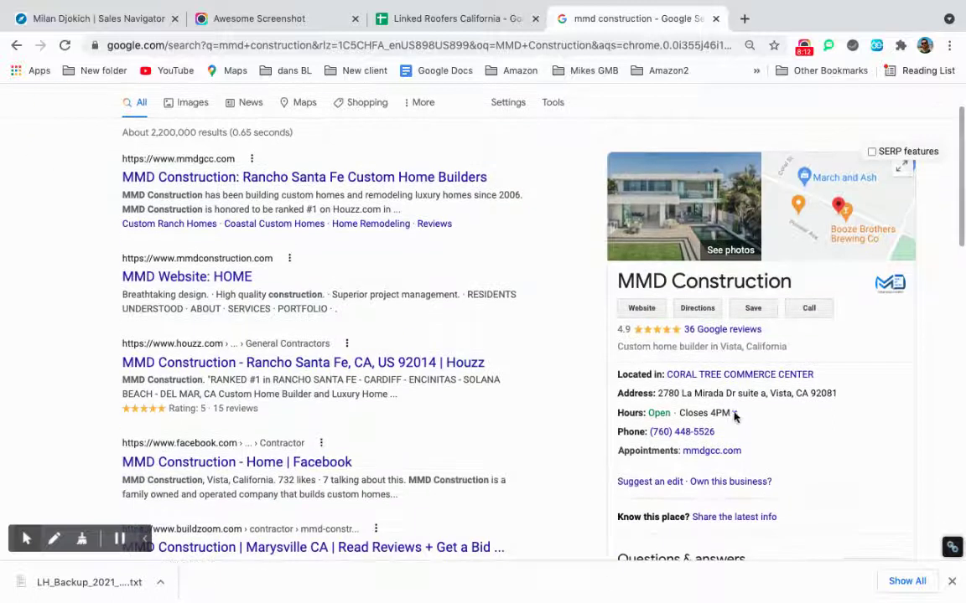
left_click_drag(722, 432, 654, 430)
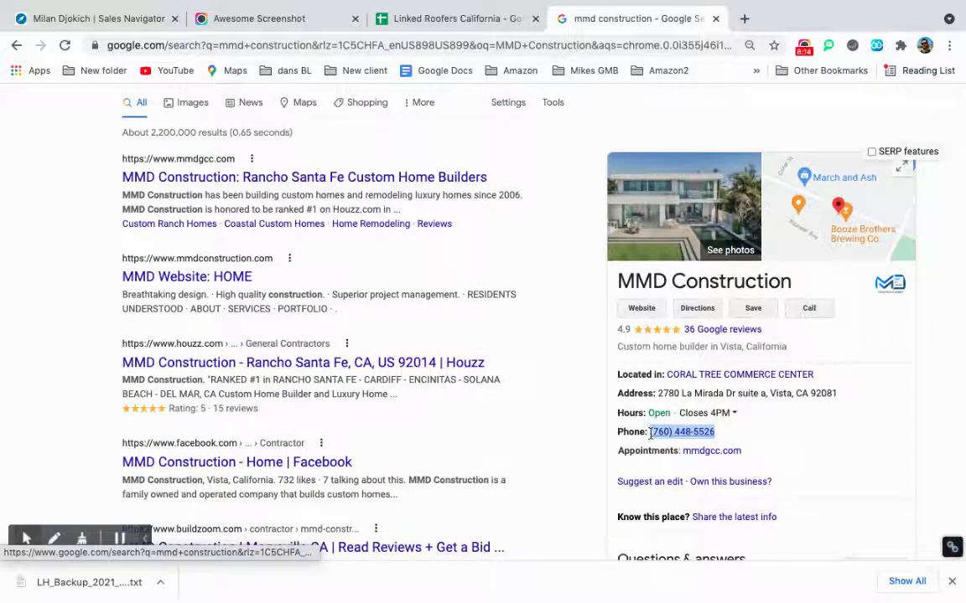
left_click(662, 432)
left_click(779, 427)
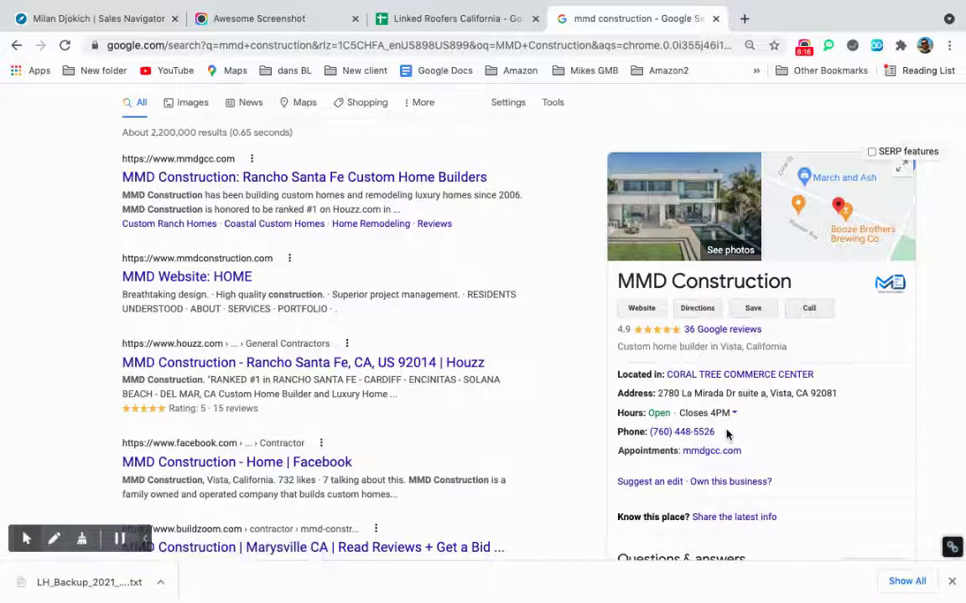
left_click_drag(728, 434, 650, 434)
key("super+c")
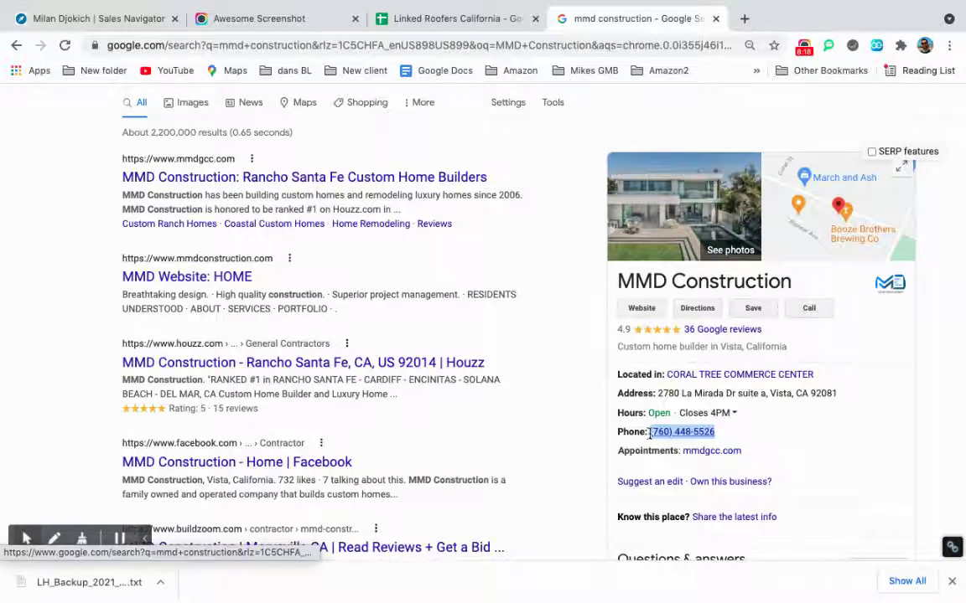
left_click(425, 20)
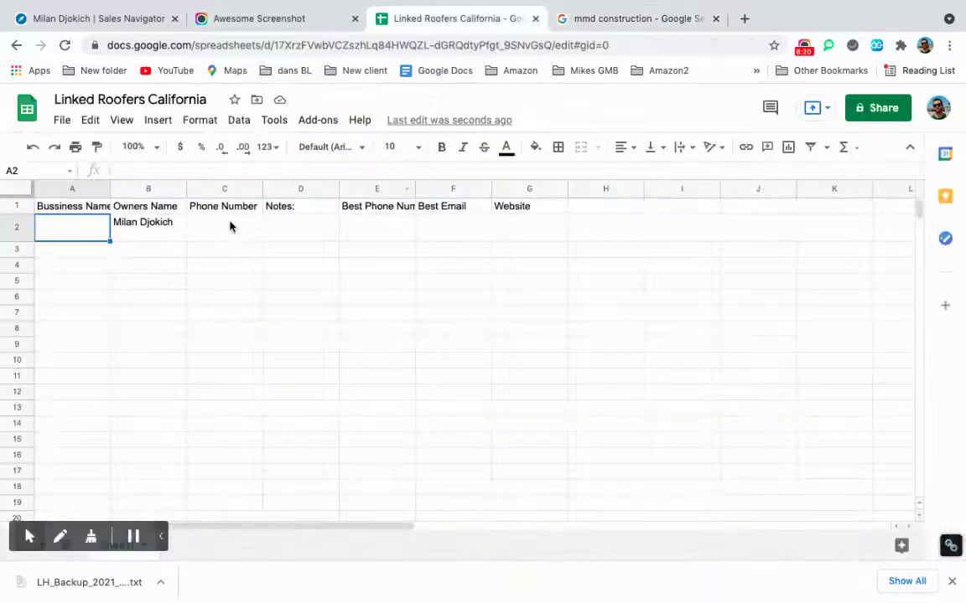
Paste the phone number into C2 and the search term 'mmd construction' into A2.
double_click(230, 224)
key("super+v")
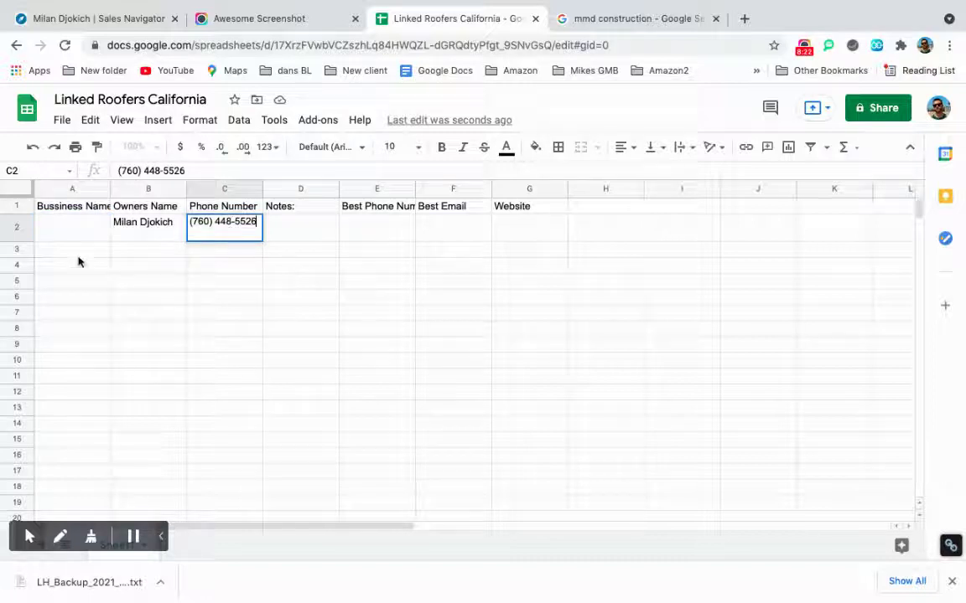
left_click(625, 19)
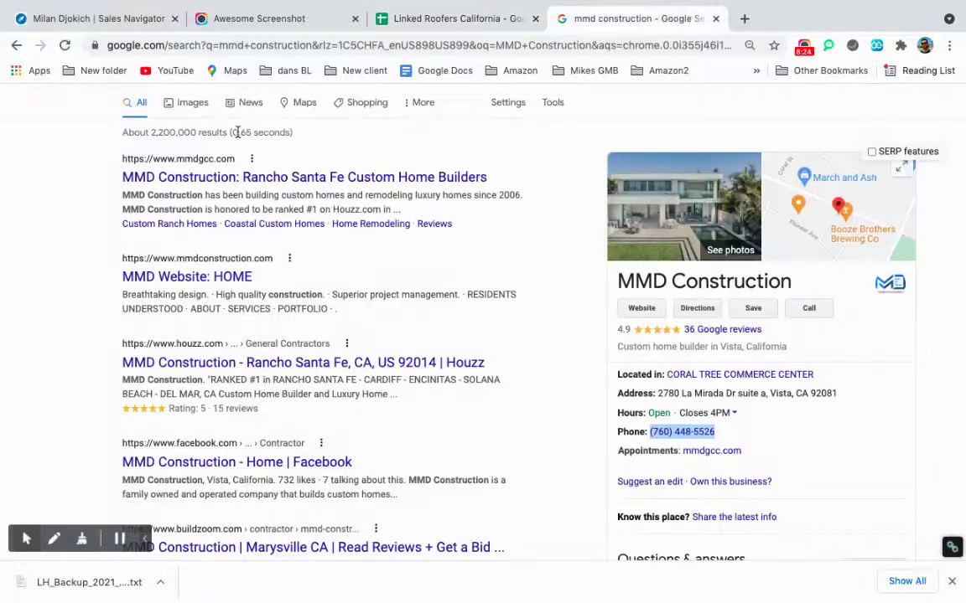
scroll(235, 168, "up", 1)
triple_click(122, 119)
key("super+c")
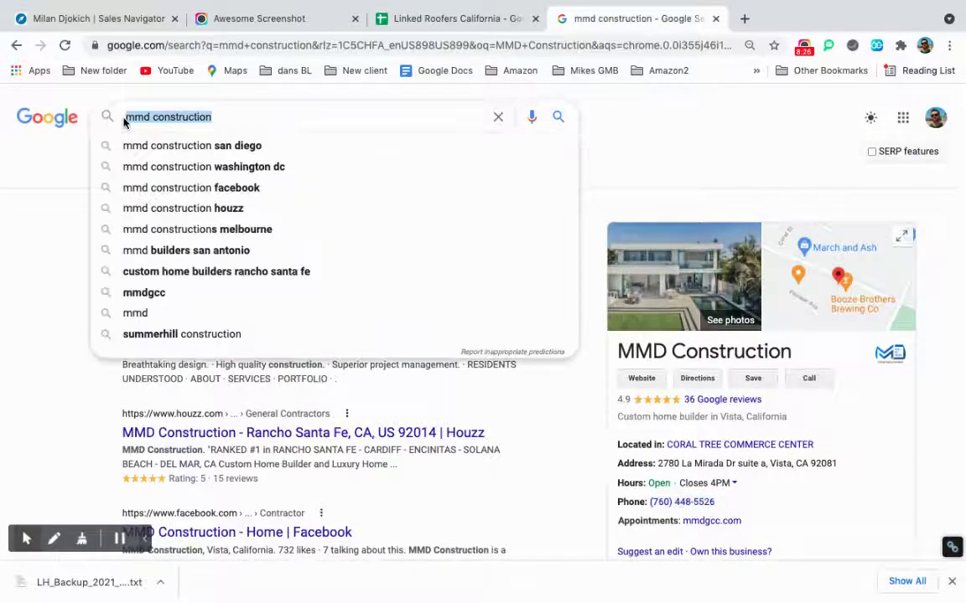
left_click(447, 17)
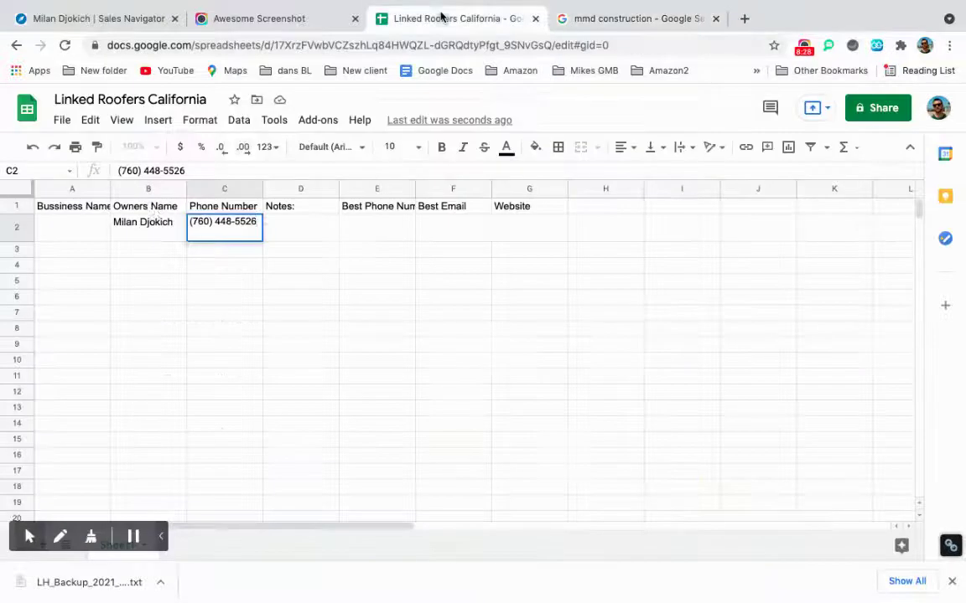
double_click(69, 225)
key("super+v")
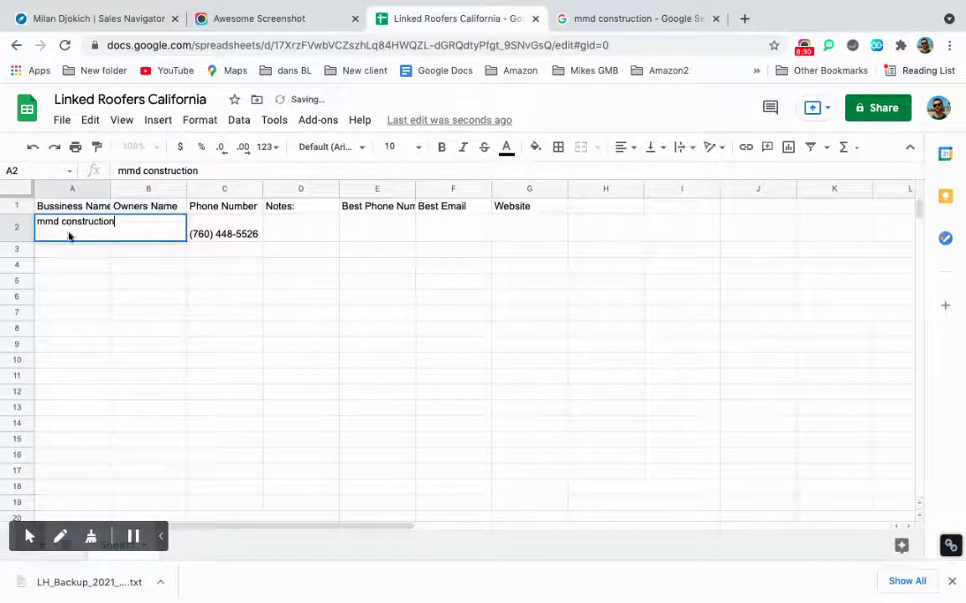
left_click(80, 313)
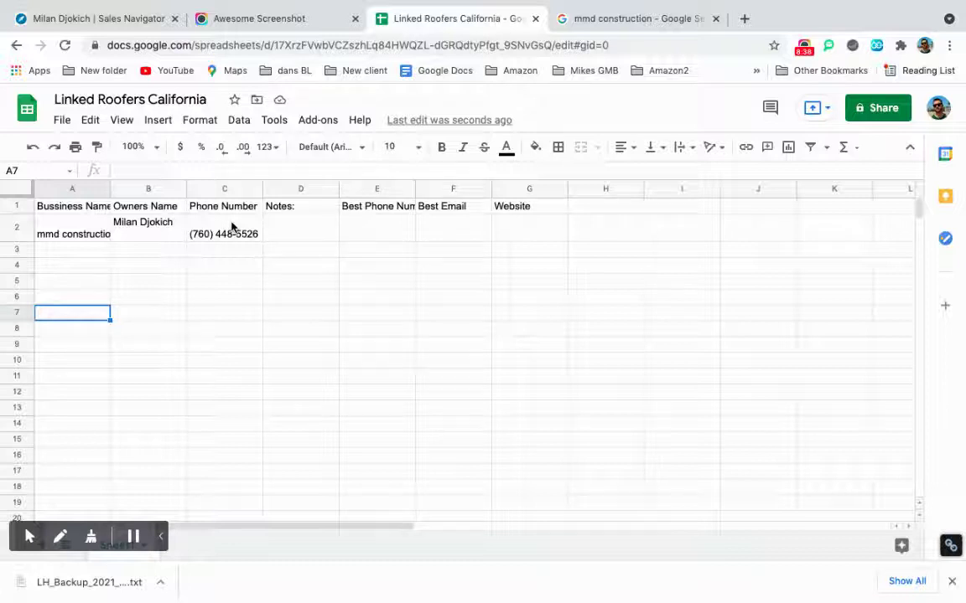
left_click(293, 25)
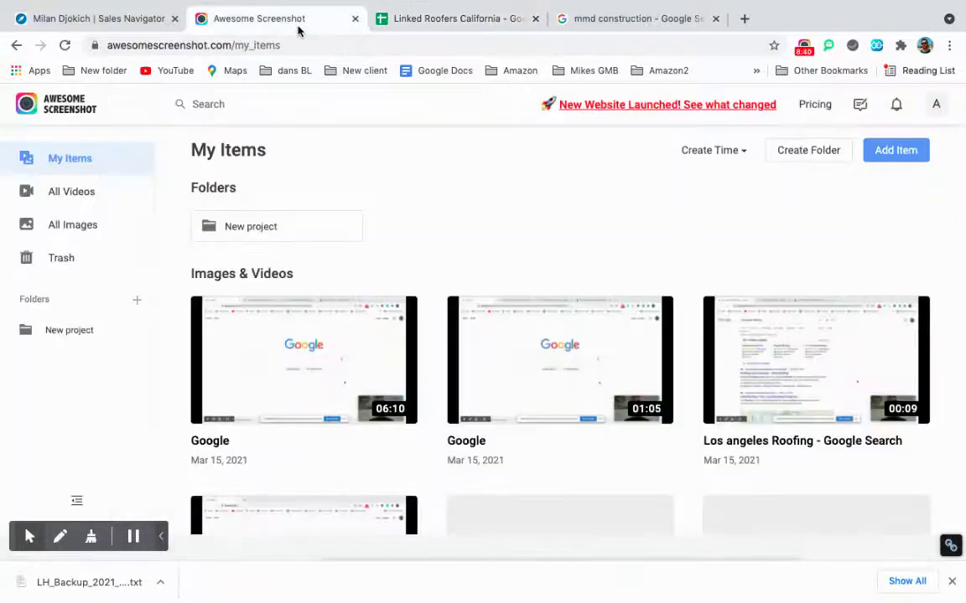
left_click(609, 18)
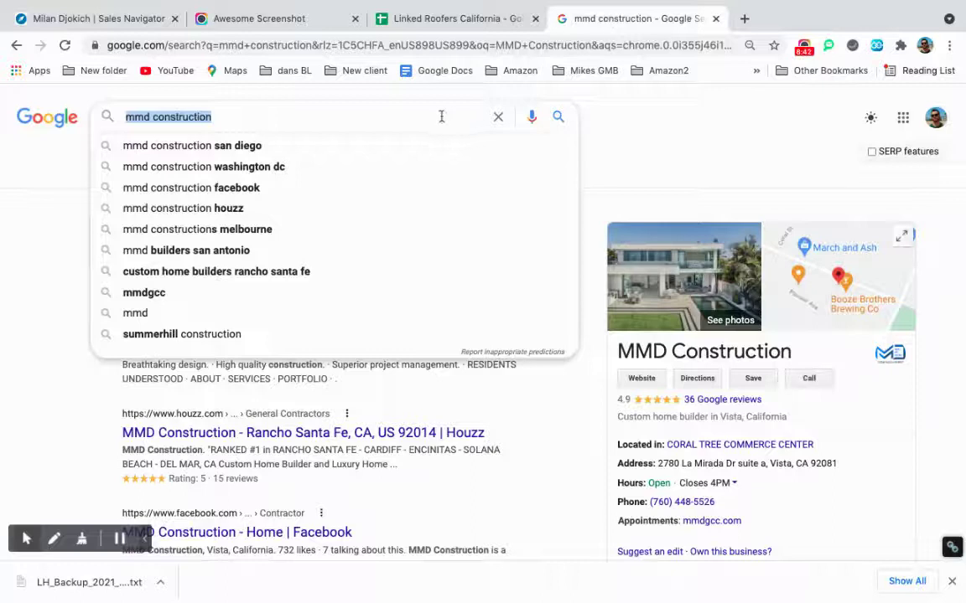
left_click(498, 116)
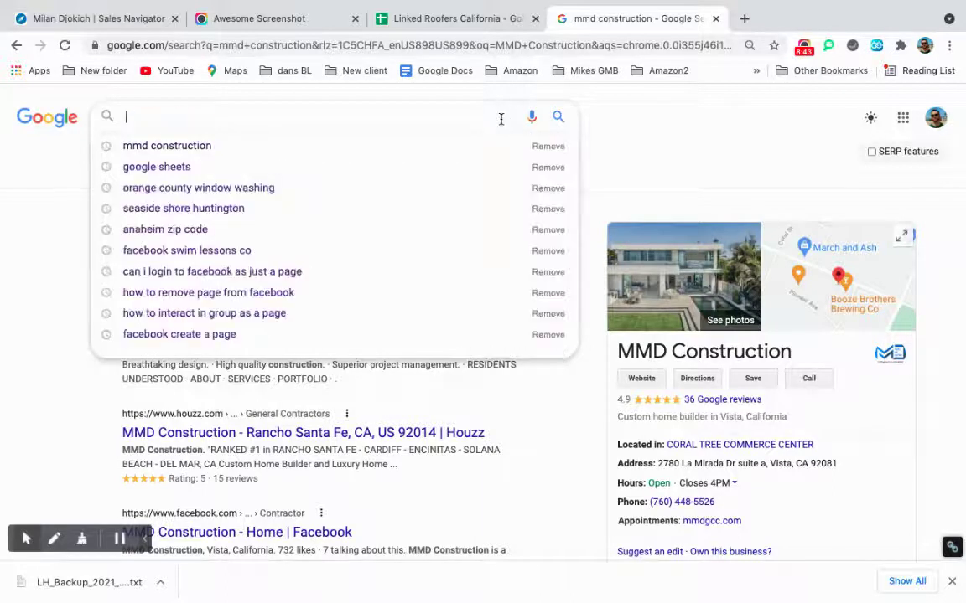
left_click(648, 176)
left_click_drag(619, 417, 812, 433)
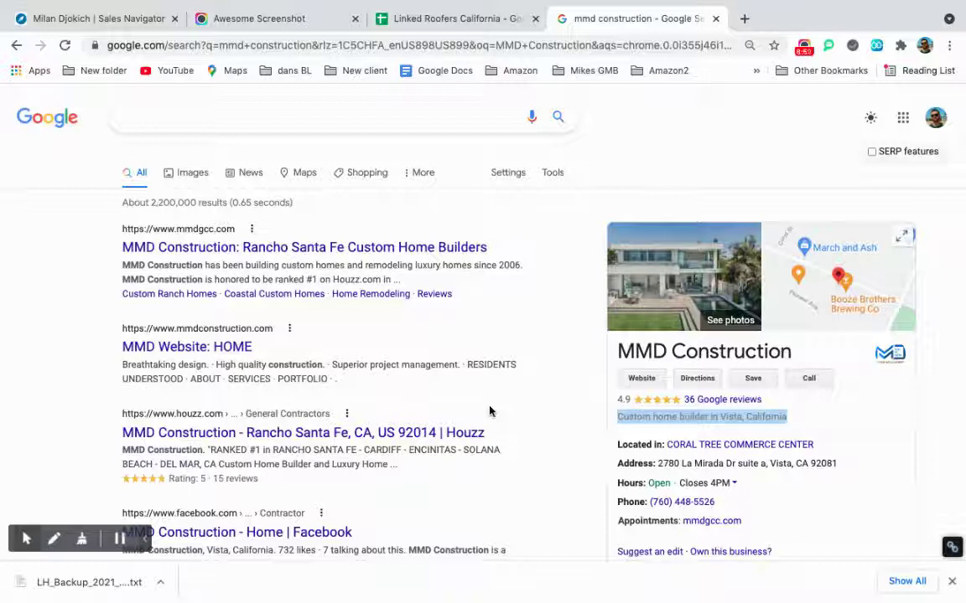
left_click(420, 20)
left_click(248, 20)
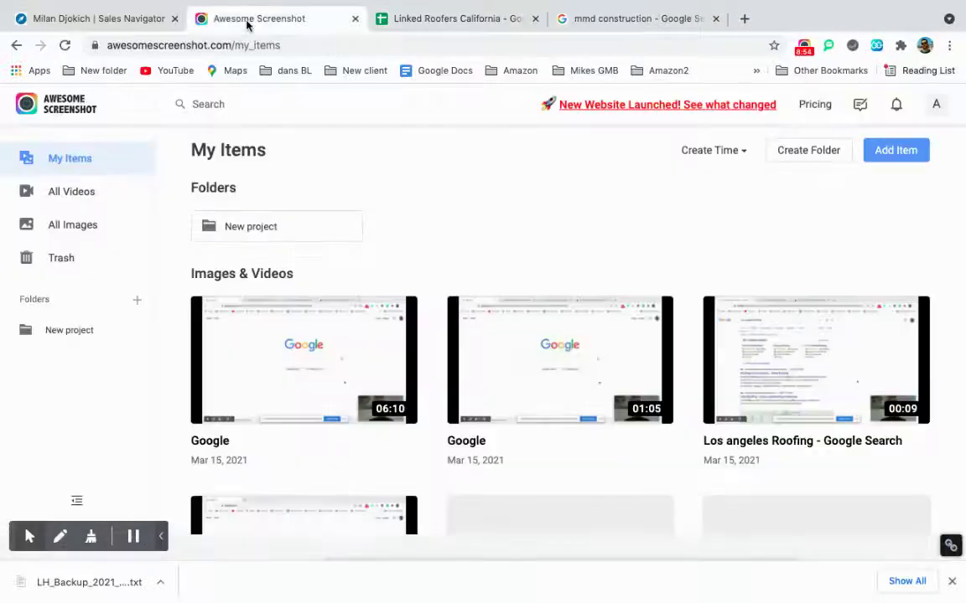
left_click(101, 14)
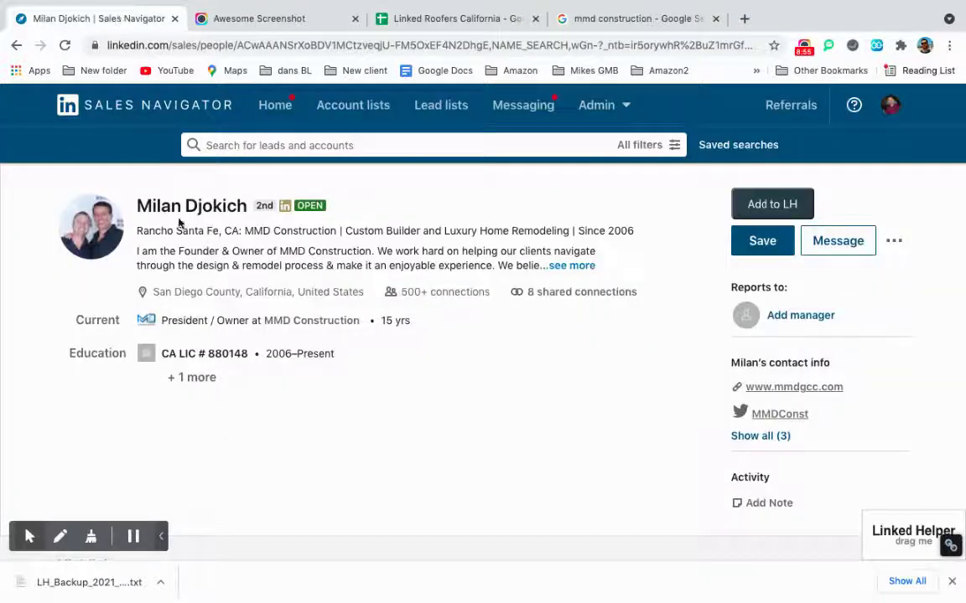
left_click(451, 23)
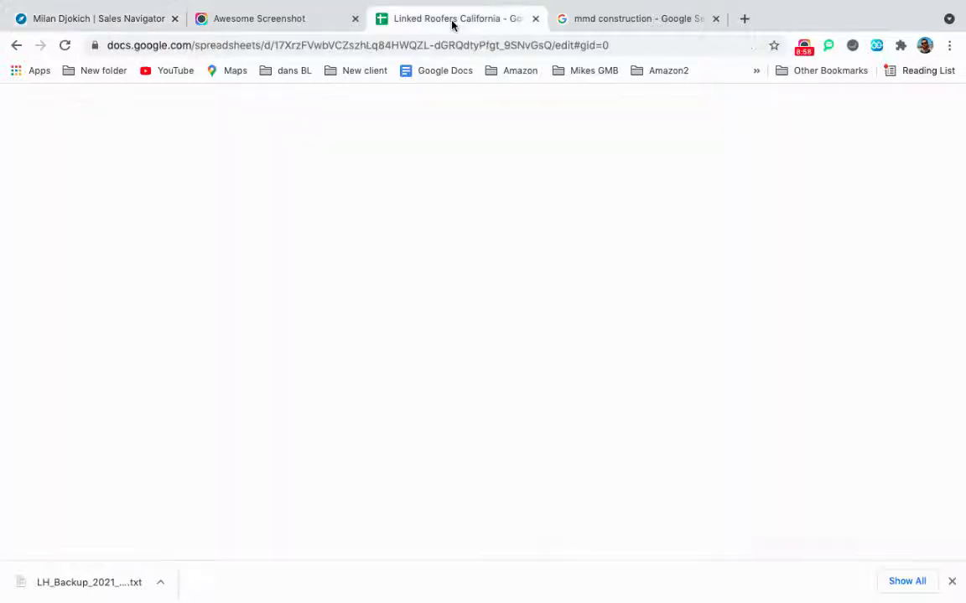
left_click(97, 13)
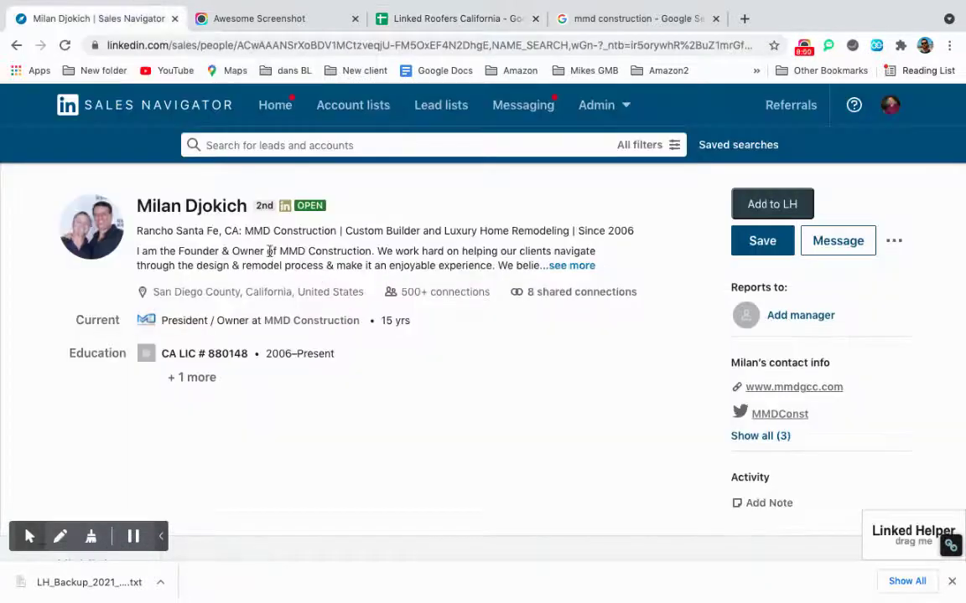
left_click(591, 21)
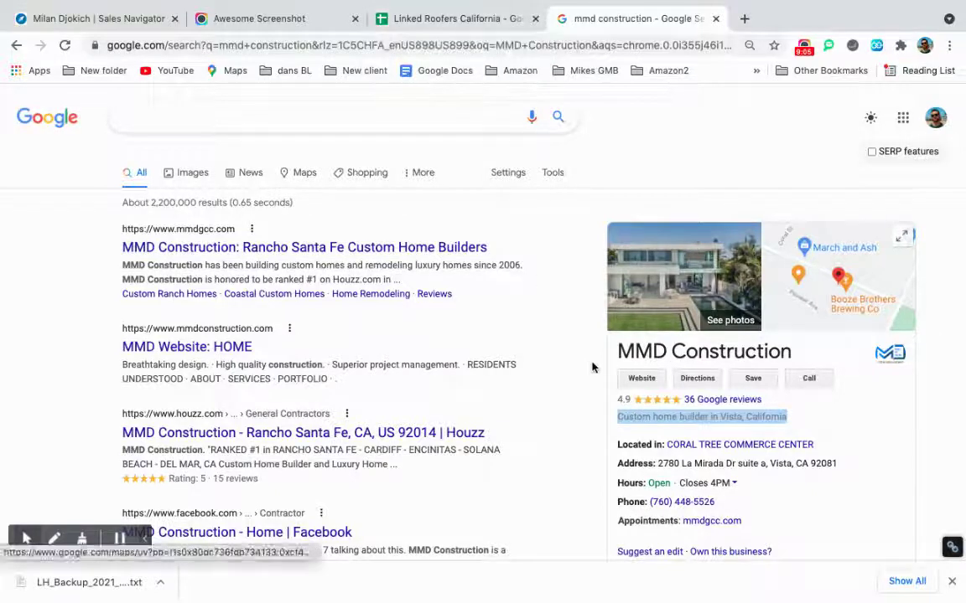
left_click(462, 19)
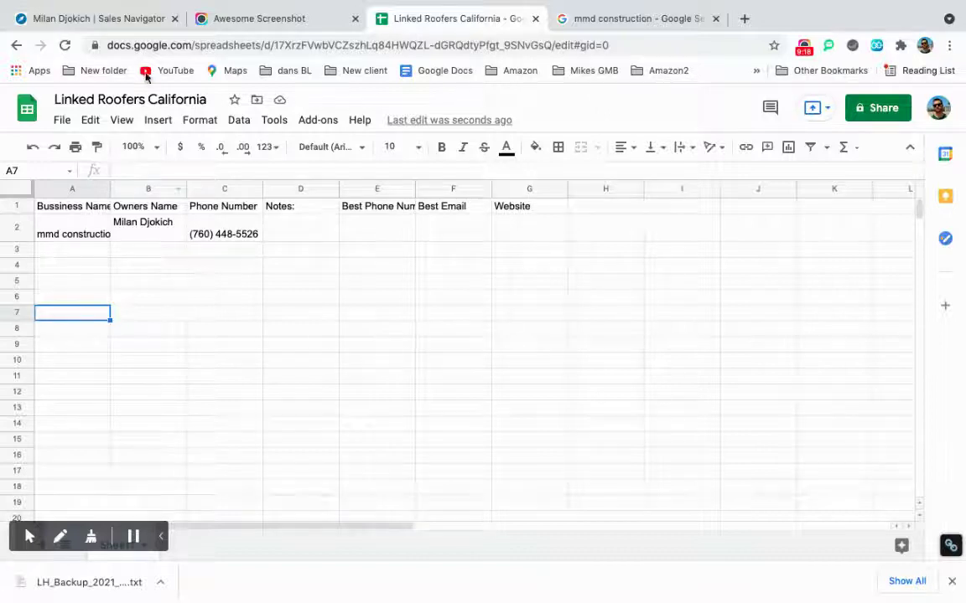
Review the owner's Sales Navigator profile and the search results, then exit full screen on the sheet.
left_click(129, 28)
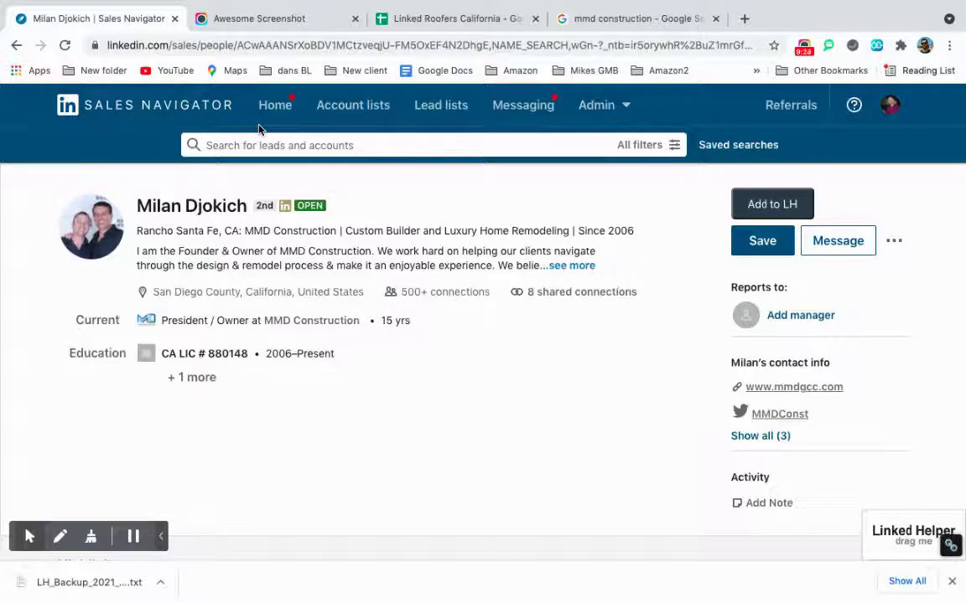
mouse_move(287, 212)
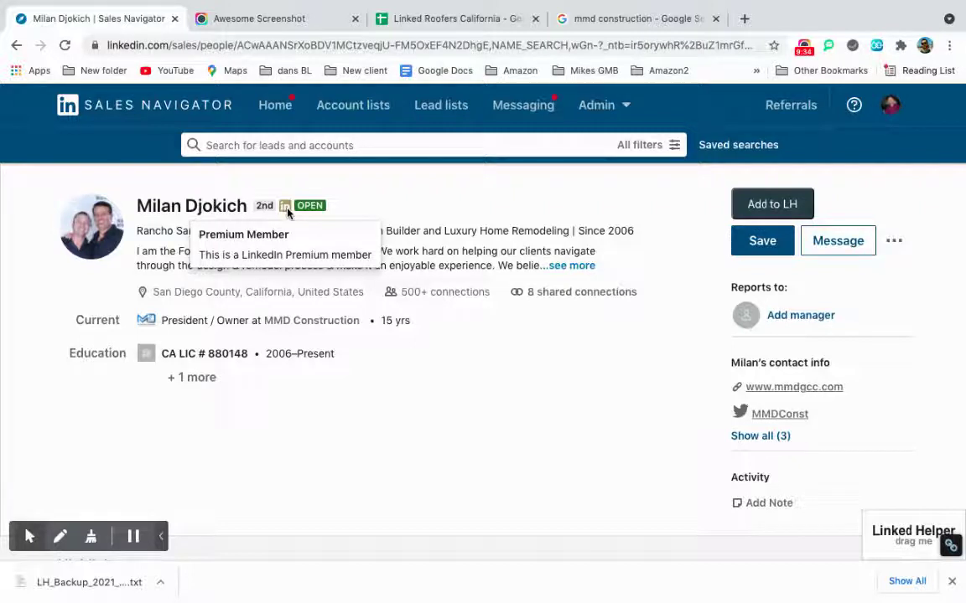
left_click(457, 18)
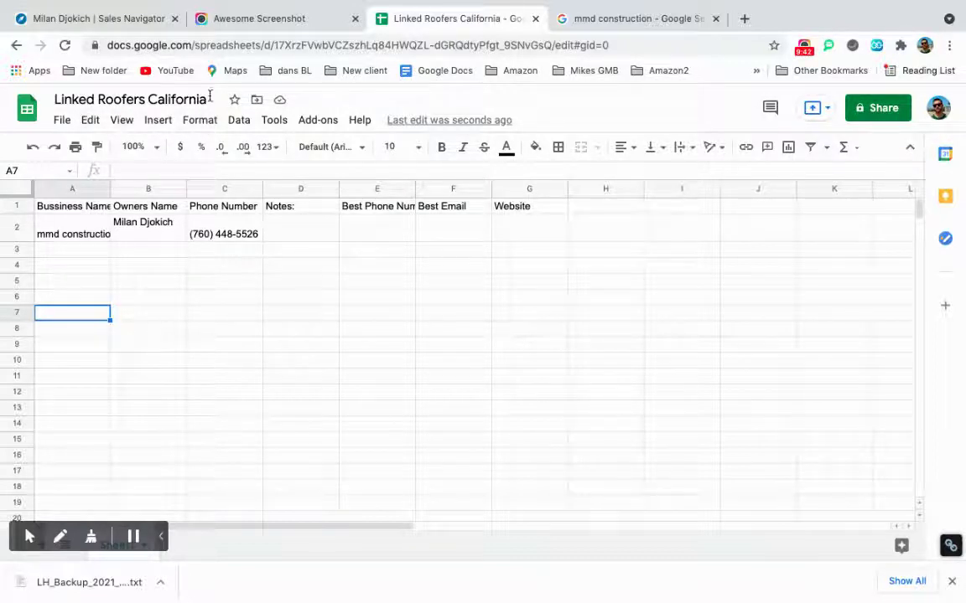
left_click(627, 26)
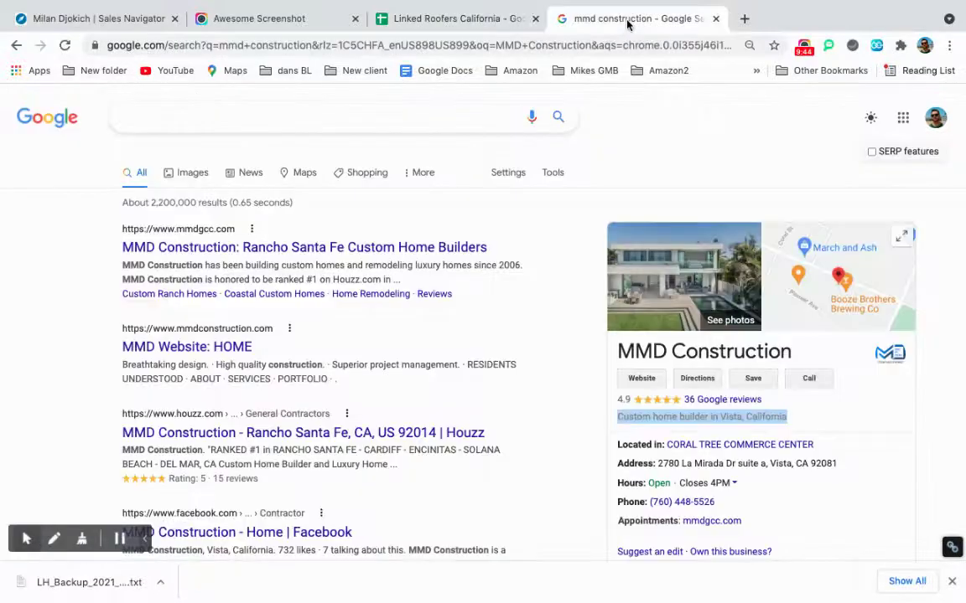
left_click(486, 17)
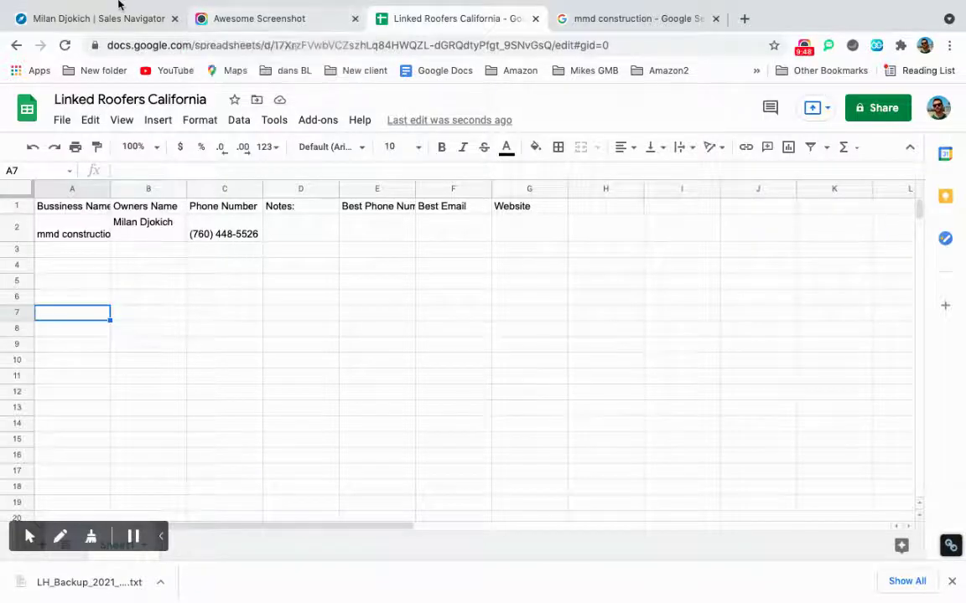
left_click(44, 25)
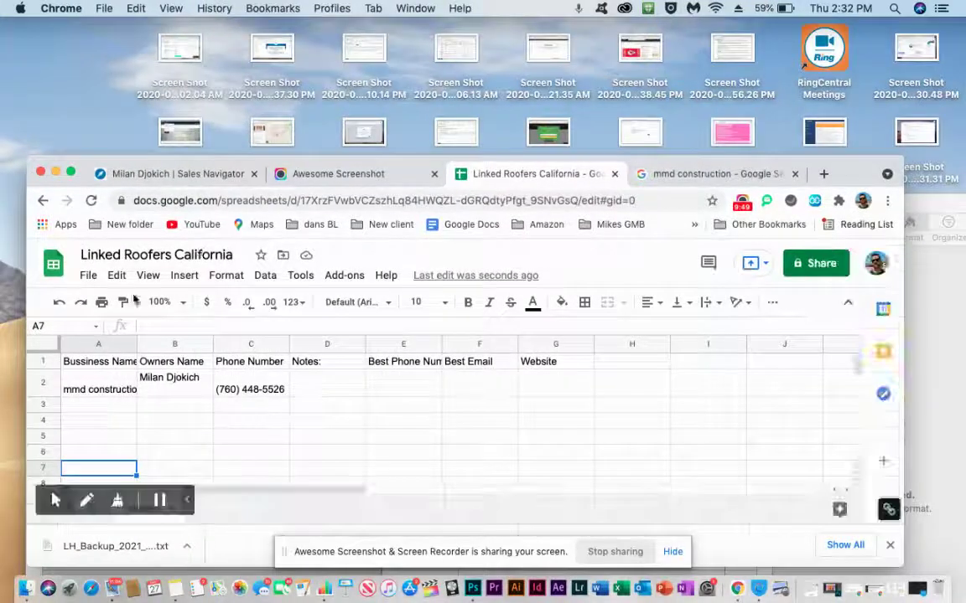
Bring the Numbers roofer list forward in full screen and set the table outline to green.
left_click(935, 207)
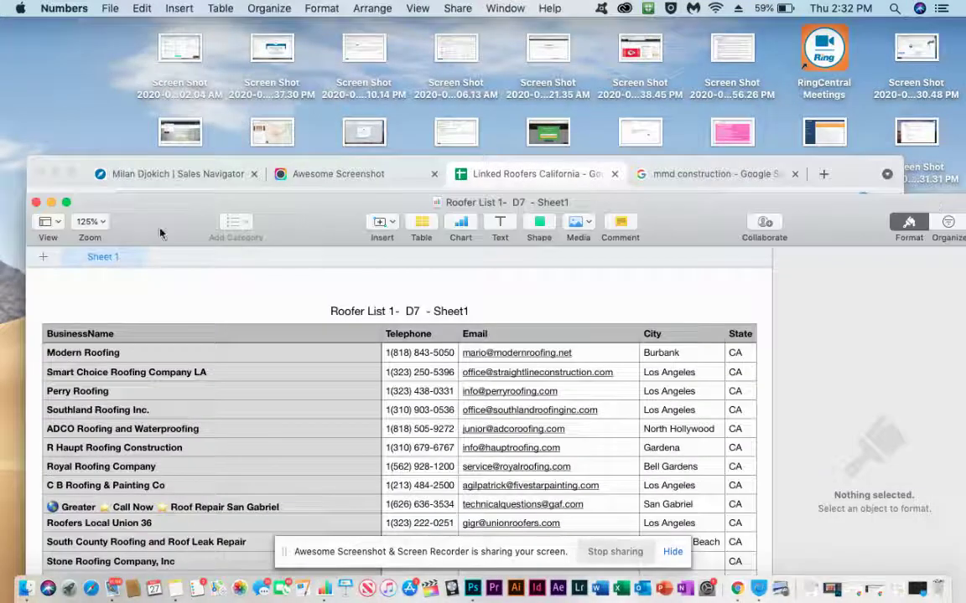
left_click(67, 202)
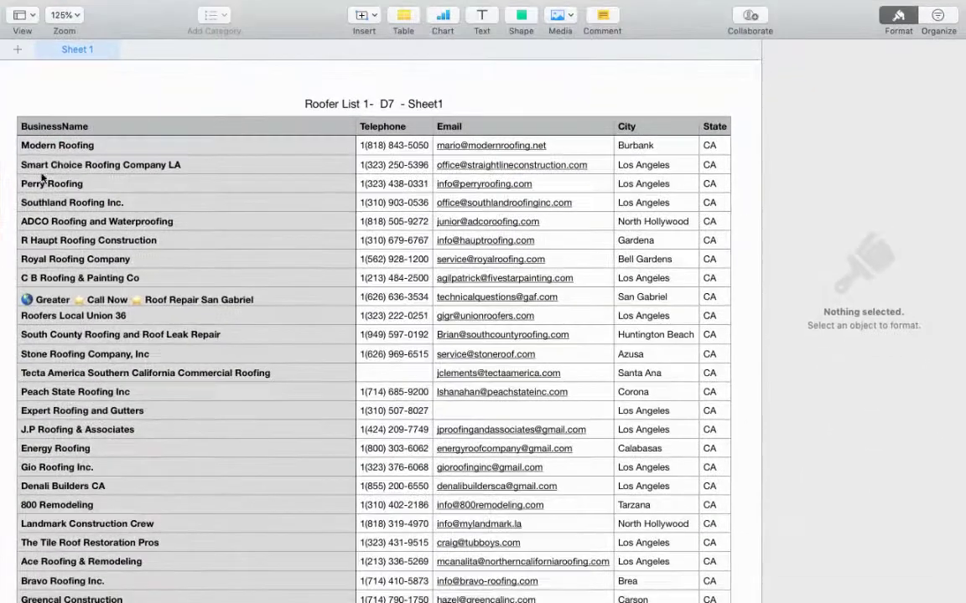
left_click(81, 146)
left_click_drag(81, 146, 160, 144)
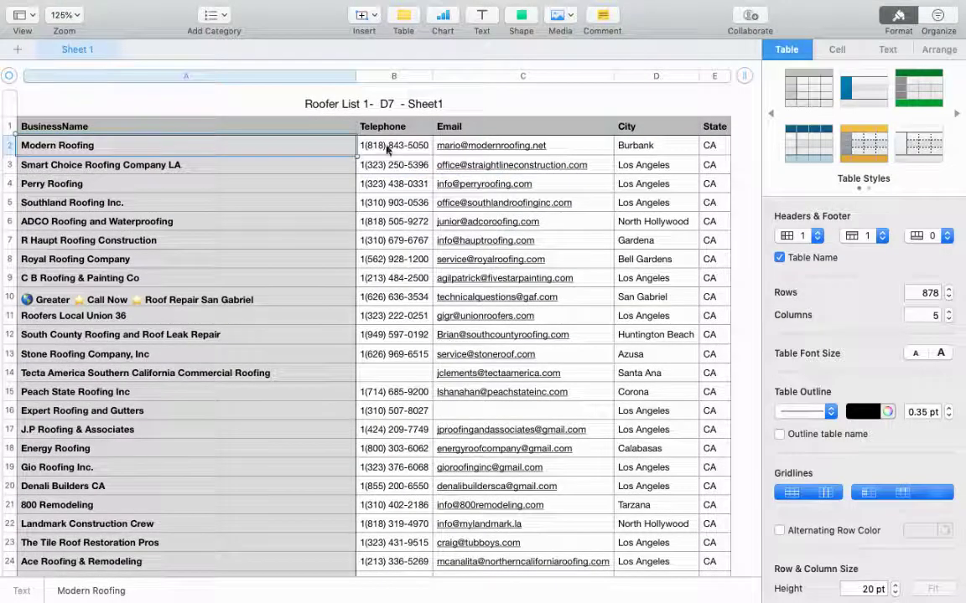
left_click(709, 147, "shift")
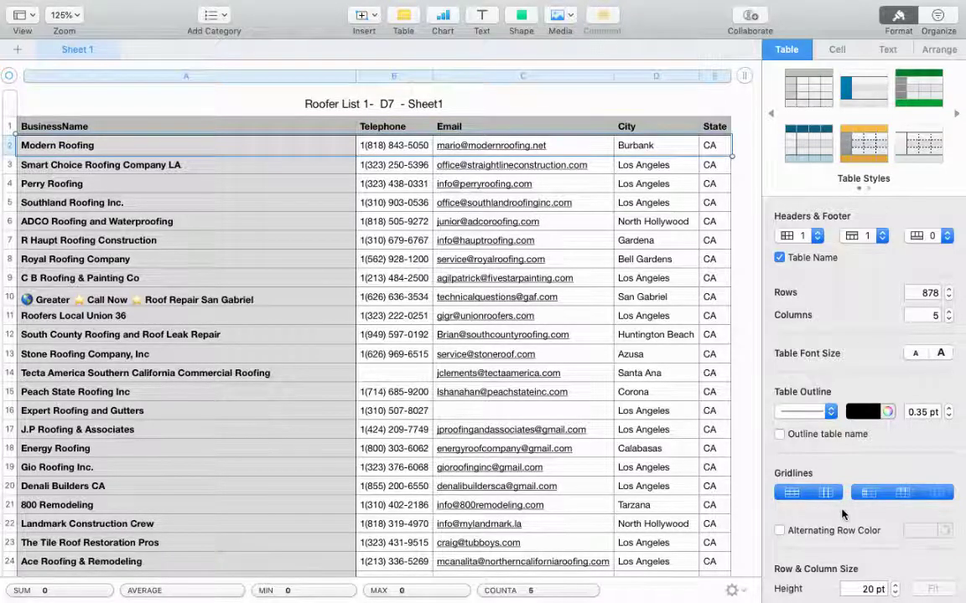
scroll(869, 434, "down", 2)
left_click(862, 384)
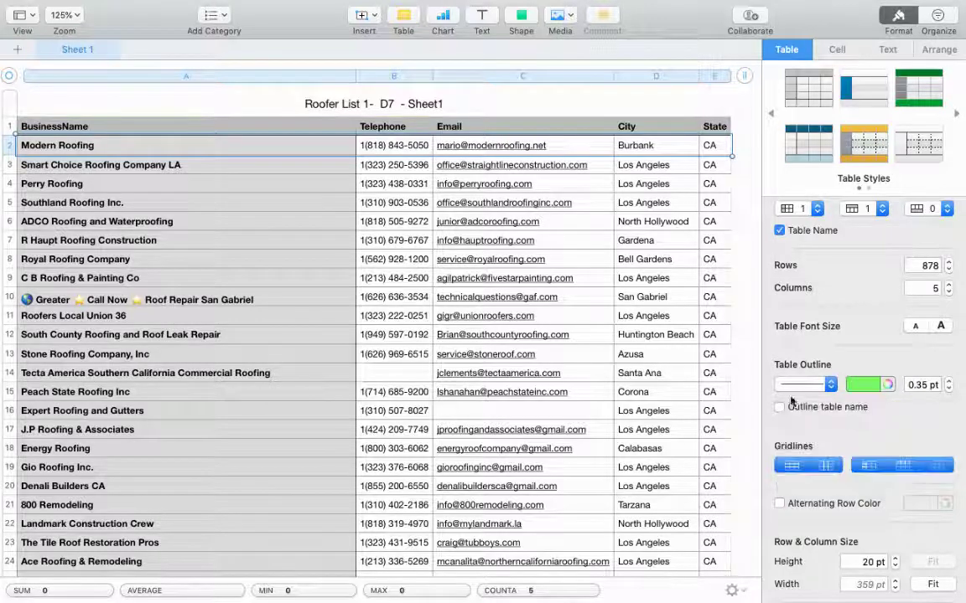
Select cells in rows 2–3, then close the accidental Mail draft to Smart Choice without saving.
left_click(675, 149)
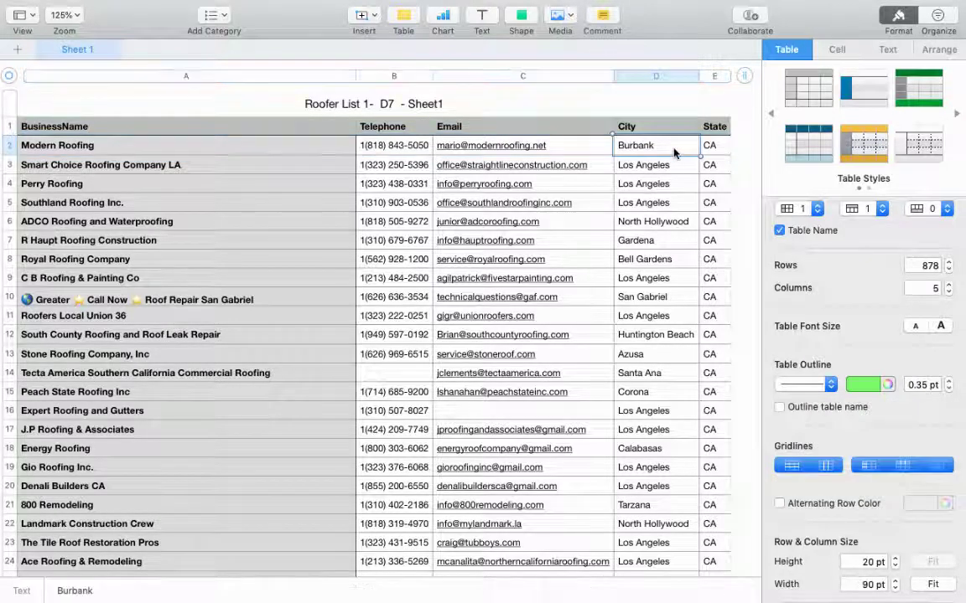
left_click(710, 147)
left_click_drag(656, 149, 713, 154)
scroll(530, 218, "down", 2)
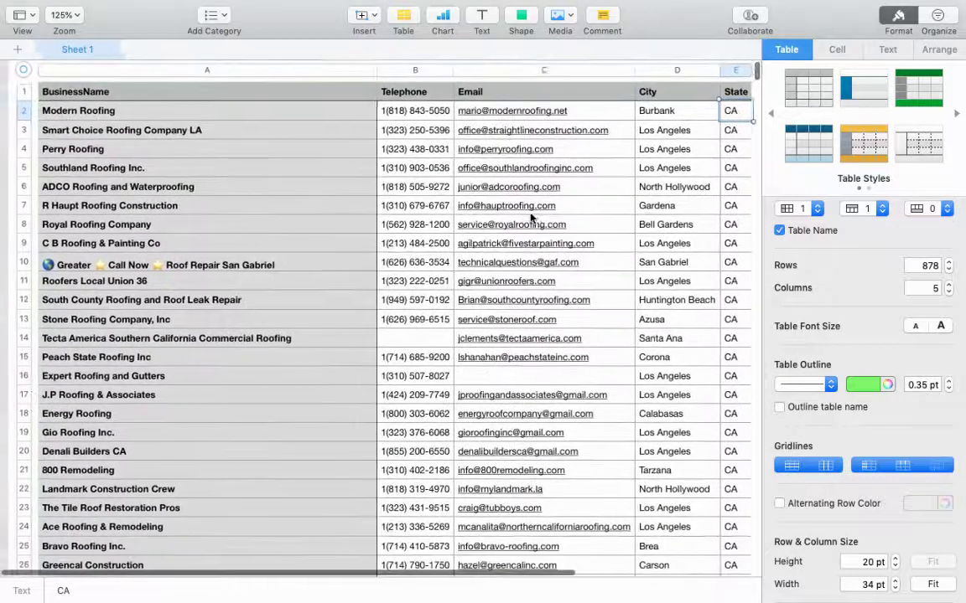
scroll(503, 205, "up", 2)
left_click(236, 168)
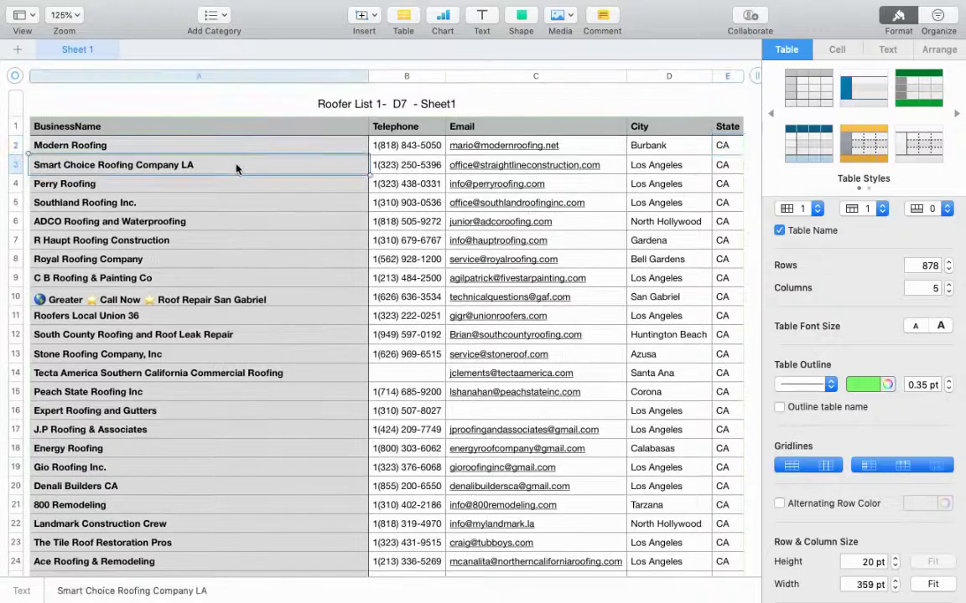
left_click(526, 165)
left_click(526, 166)
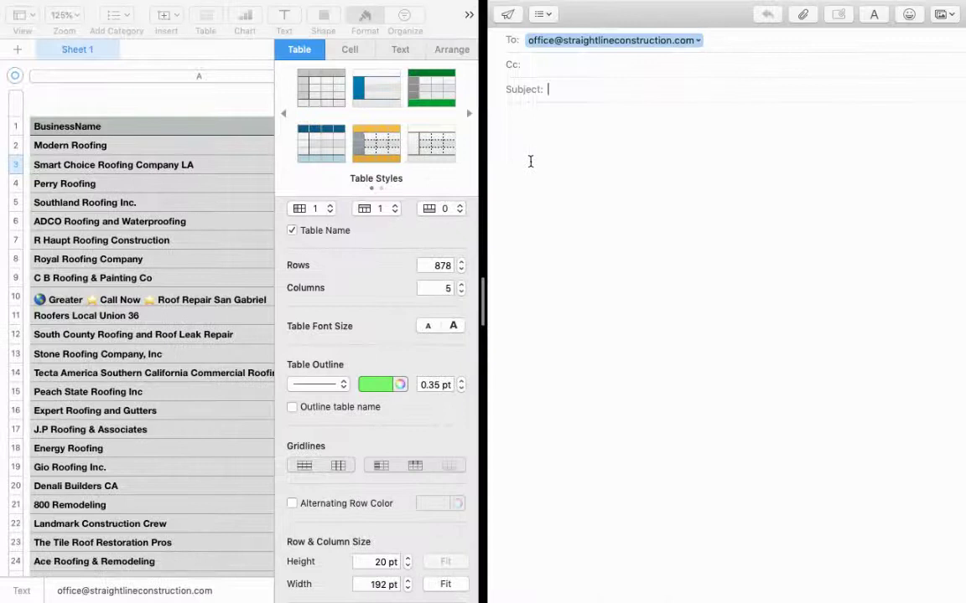
left_click(501, 32)
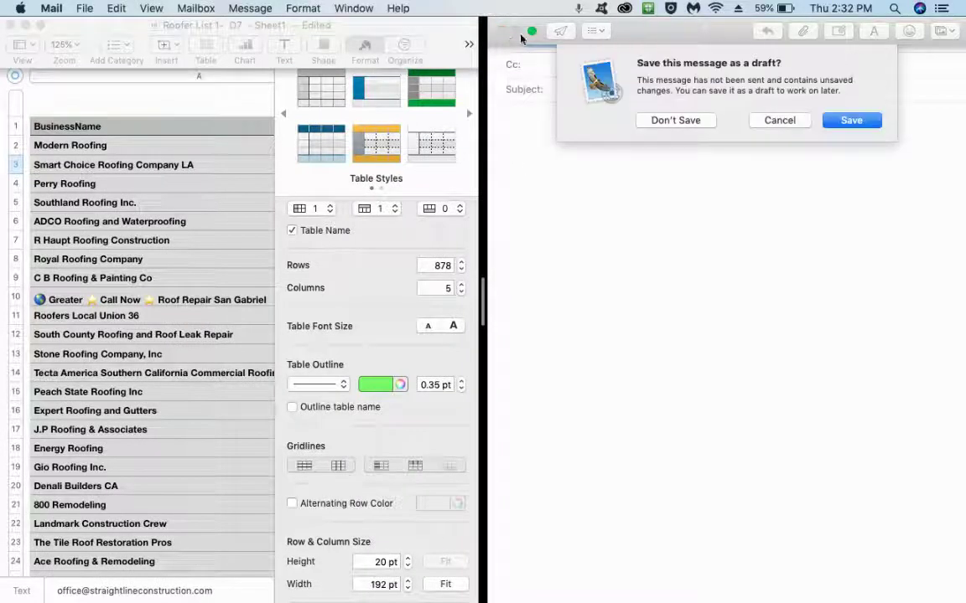
left_click(702, 124)
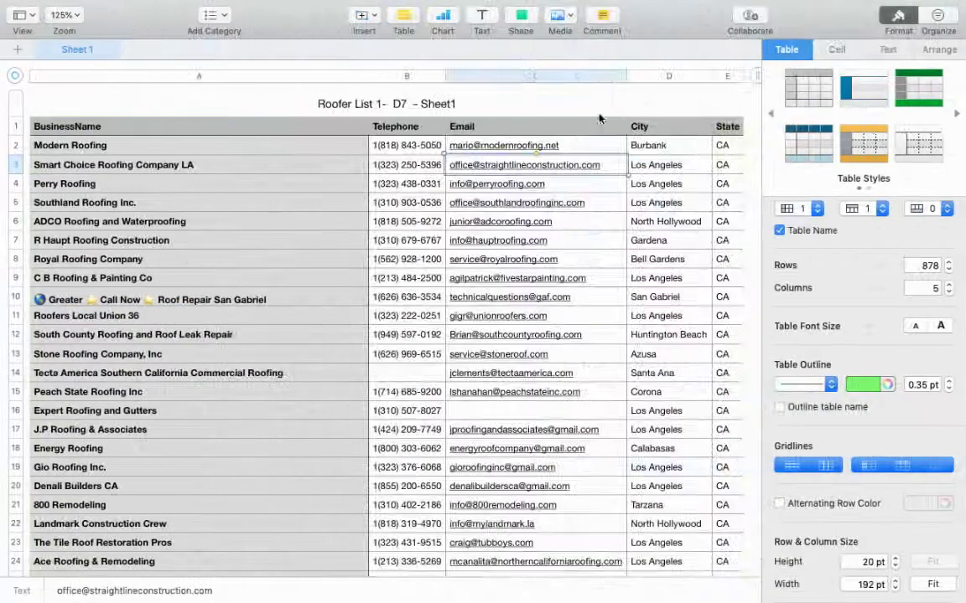
Set the Modern Roofing cell's border colour to green in the Cell formatting tab.
scroll(711, 334, "down", 5)
scroll(711, 334, "up", 5)
scroll(711, 333, "up", 2)
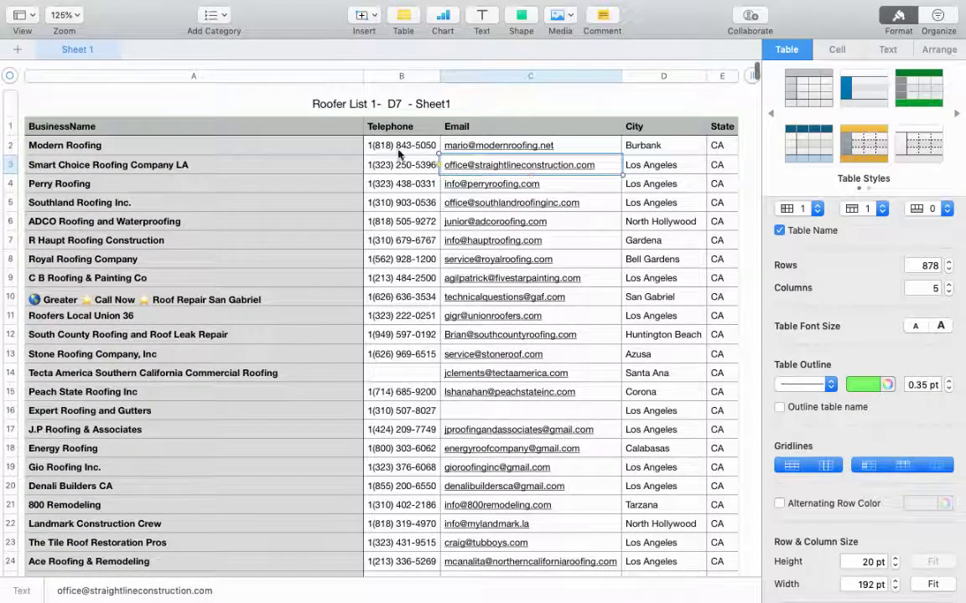
left_click(338, 148)
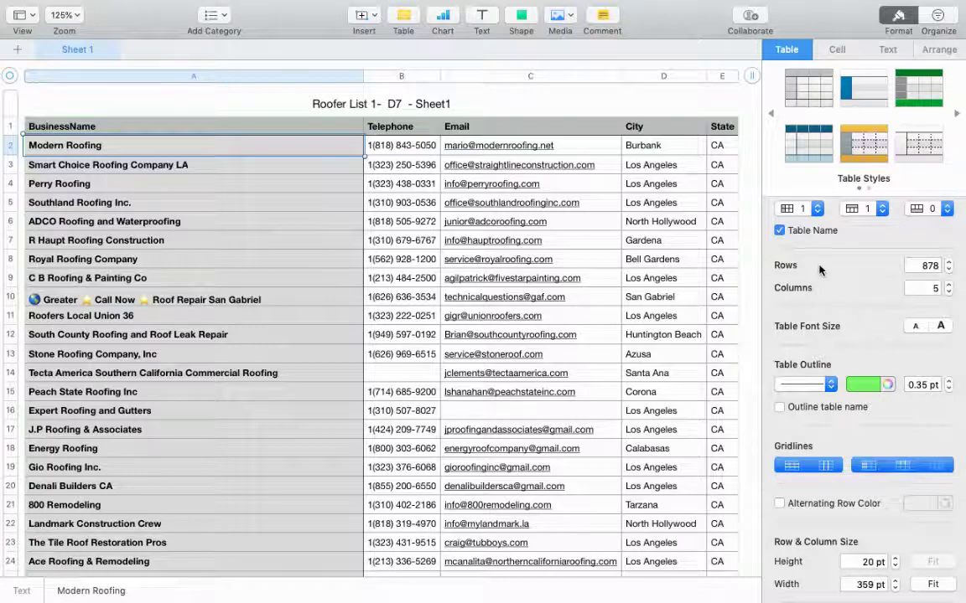
scroll(792, 290, "up", 2)
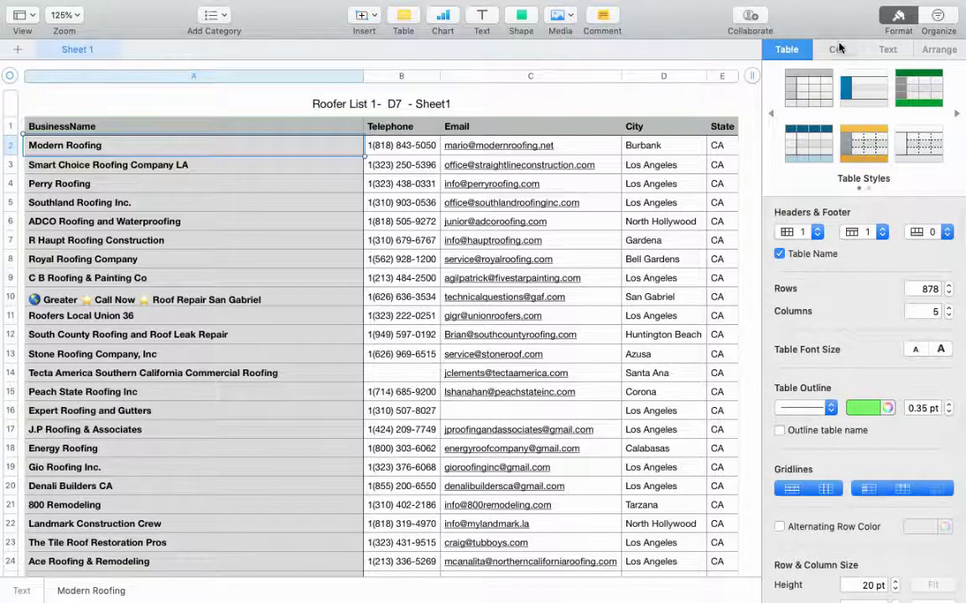
left_click(837, 50)
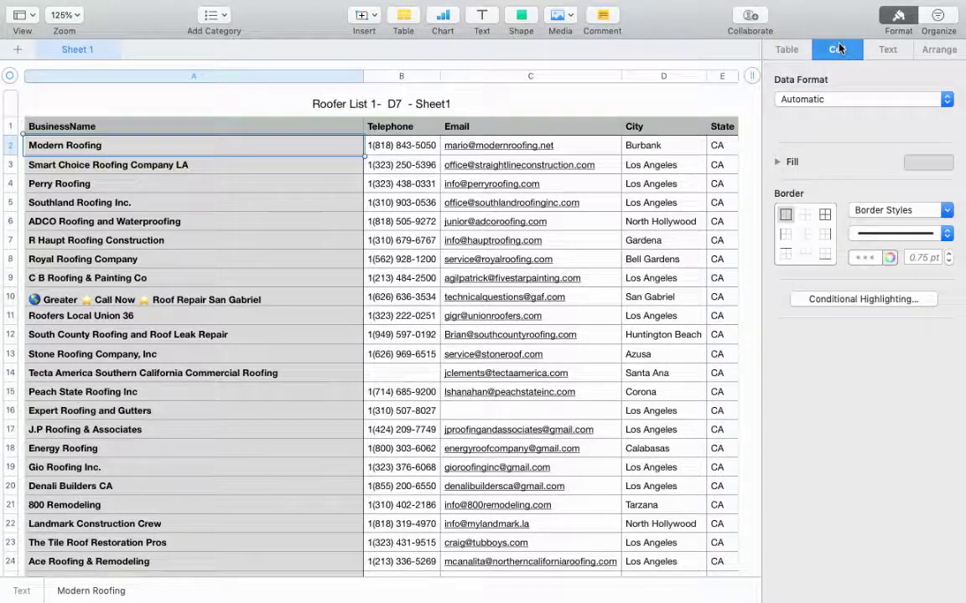
left_click(878, 258)
left_click(859, 289)
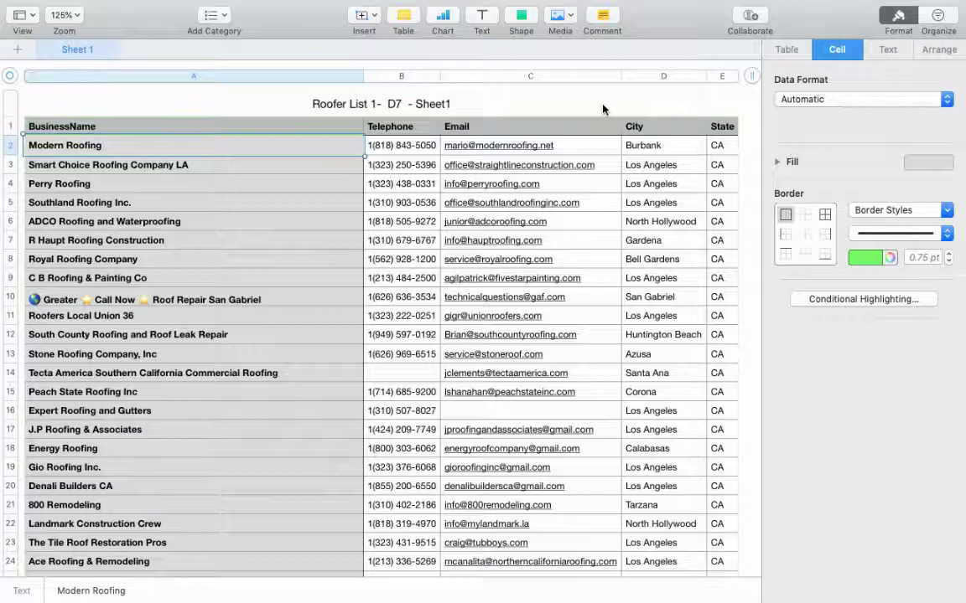
left_click(566, 94)
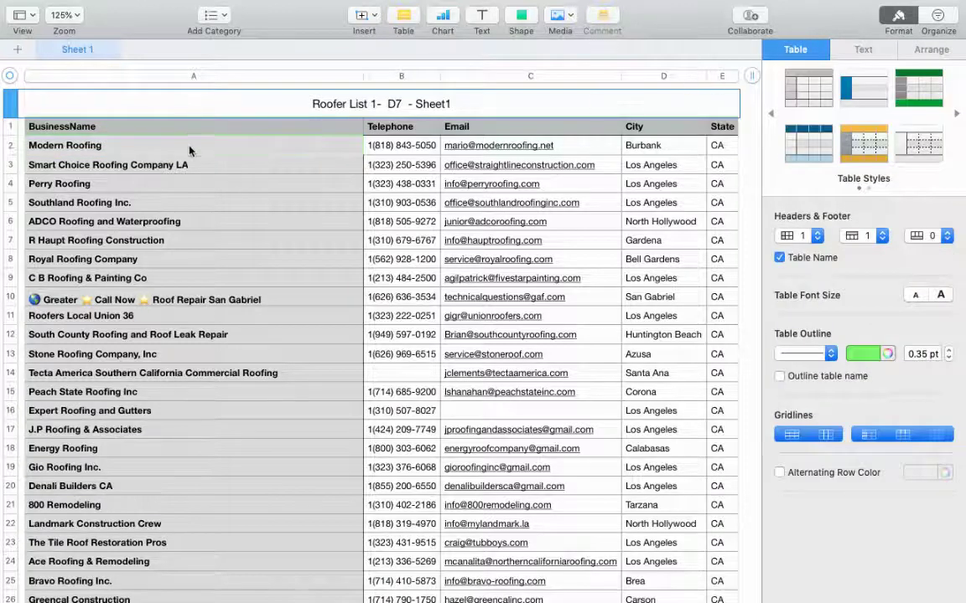
left_click(190, 150)
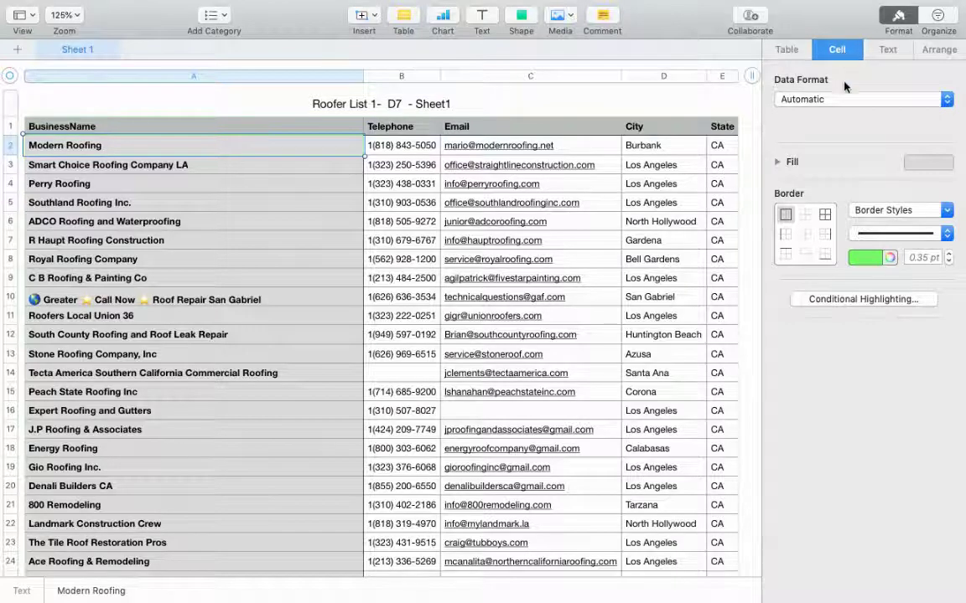
Give the Smart Choice Roofing Company LA cell a yellow border.
left_click(874, 260)
left_click(851, 294)
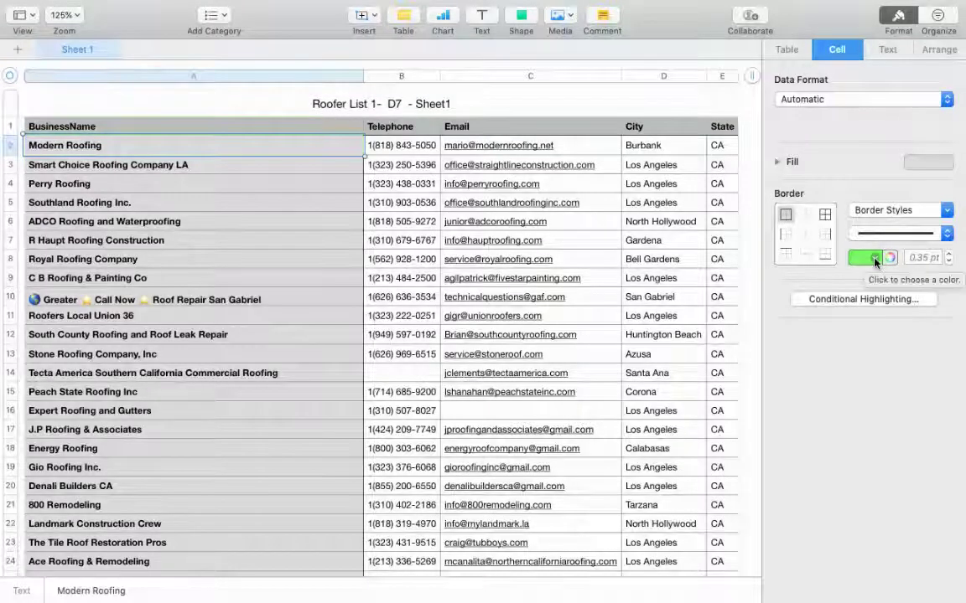
left_click(273, 171)
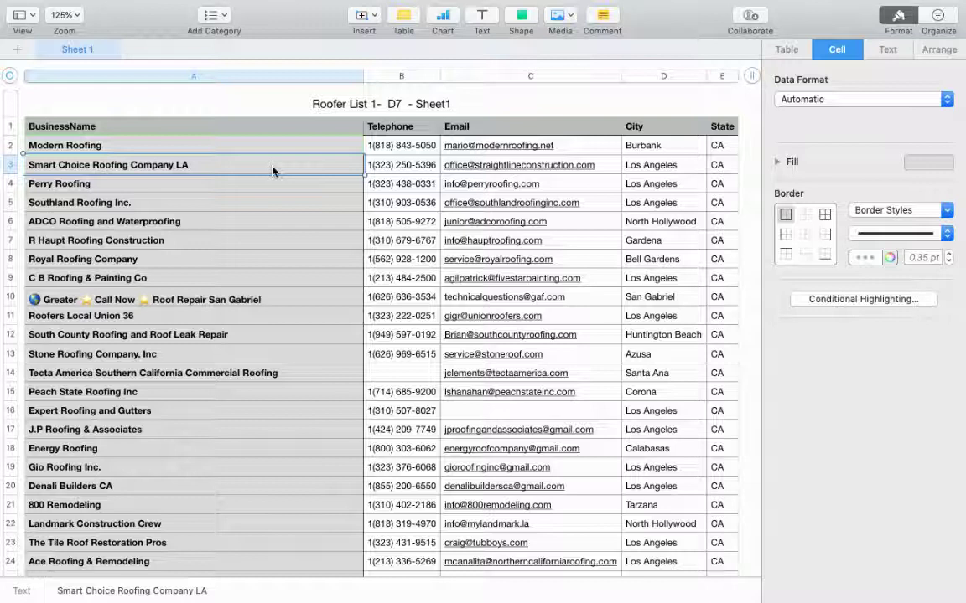
left_click(869, 260)
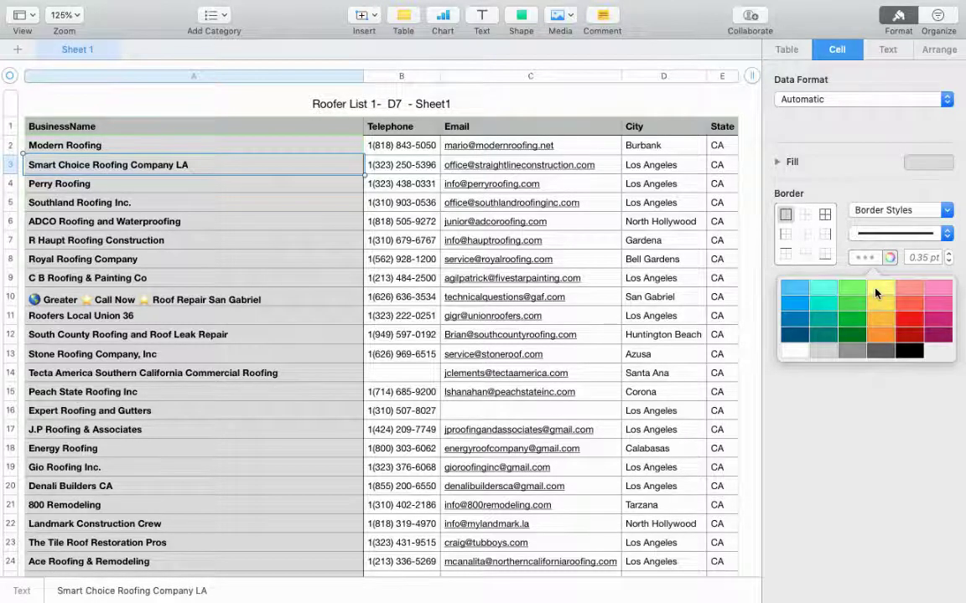
left_click(878, 293)
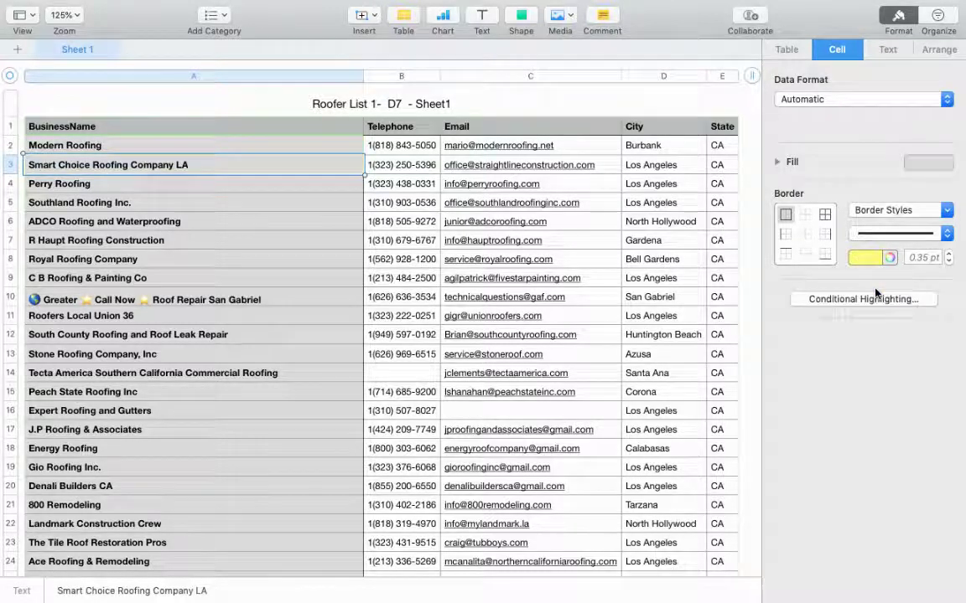
Give the Perry Roofing cell a red border and check all three coloured borders.
left_click(260, 186)
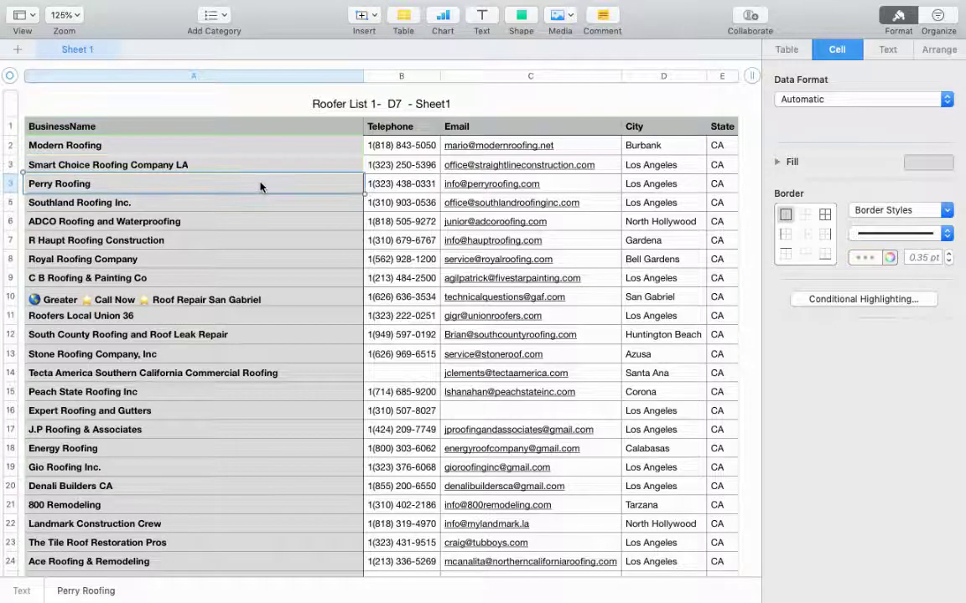
left_click(873, 260)
left_click(905, 323)
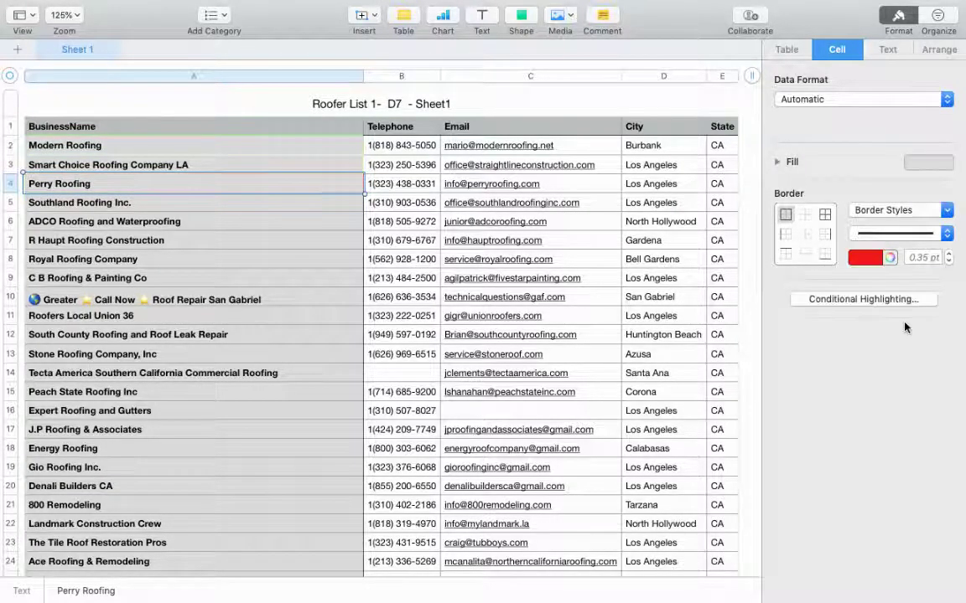
left_click(308, 152)
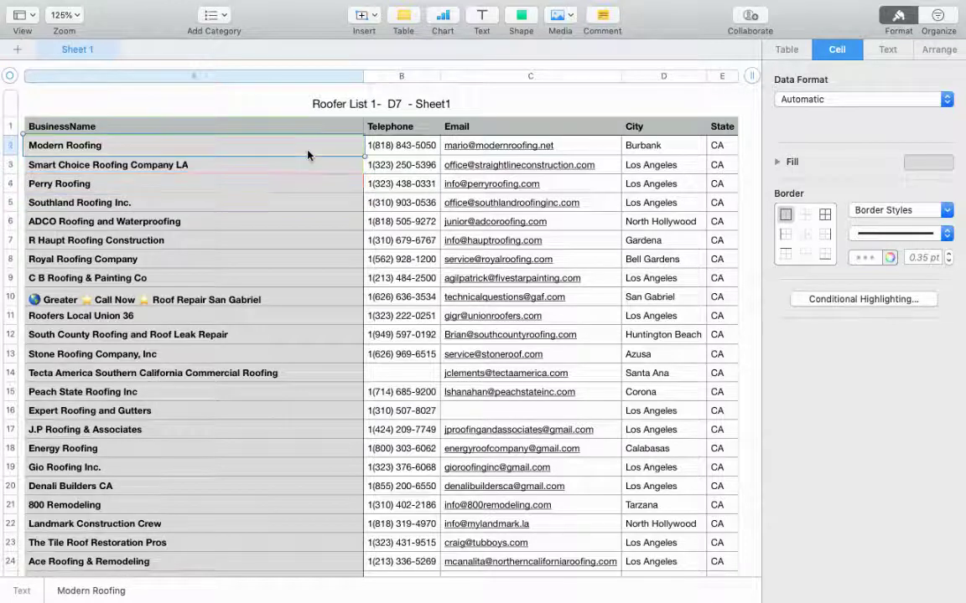
left_click(303, 168)
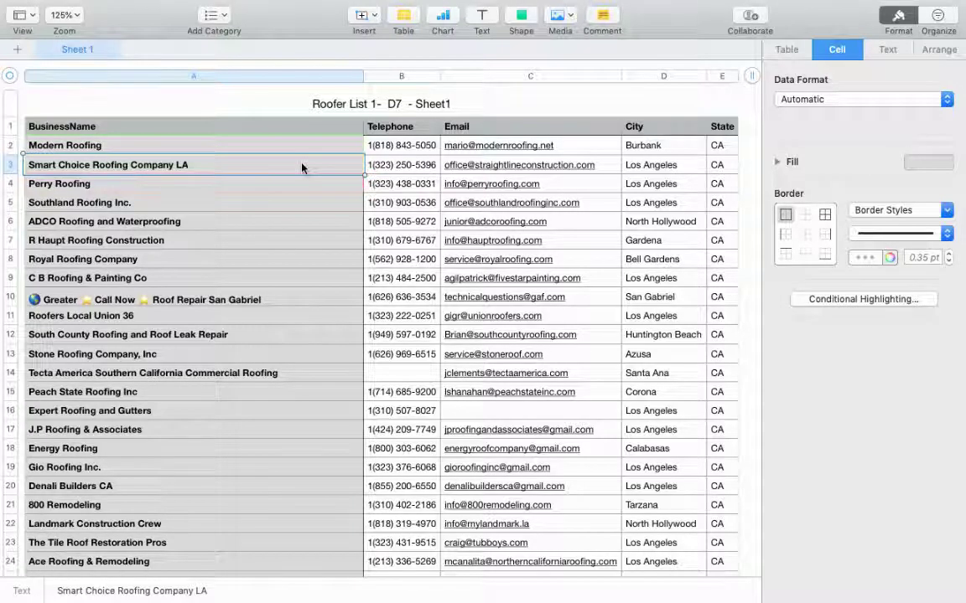
left_click(281, 181)
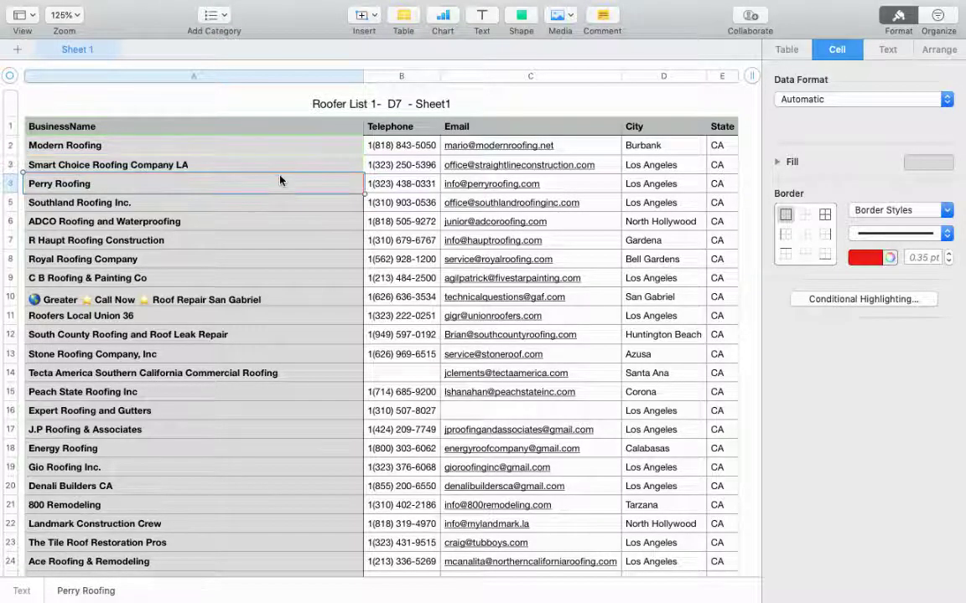
Exit Numbers full screen and bring Chrome's mmd construction search results to the front.
mouse_move(28, 4)
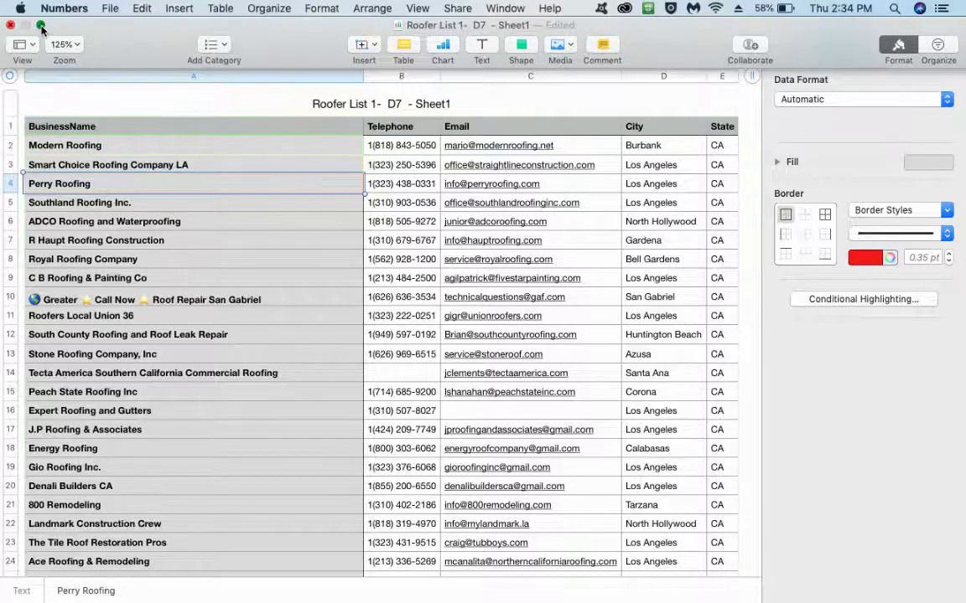
left_click(40, 26)
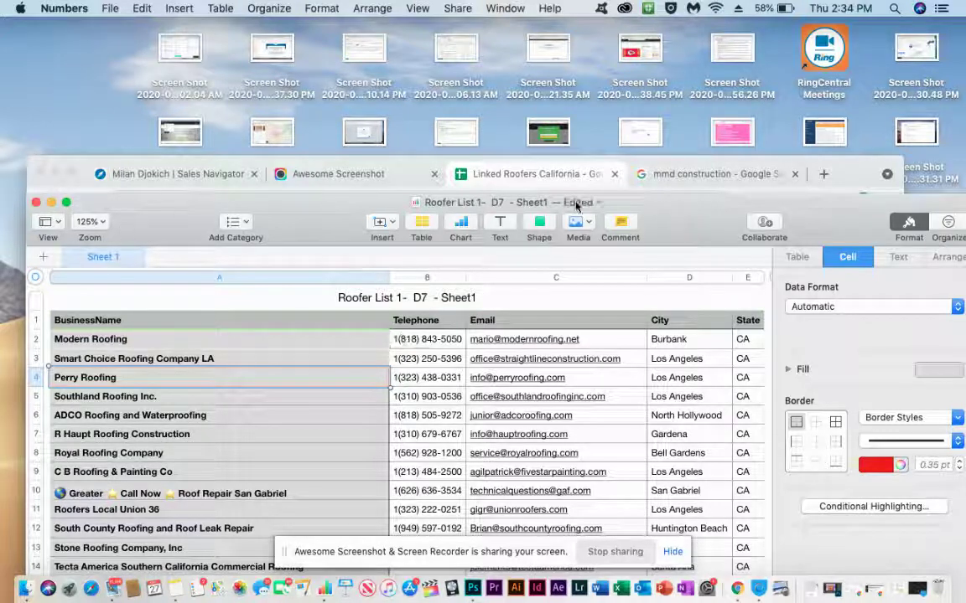
left_click(638, 164)
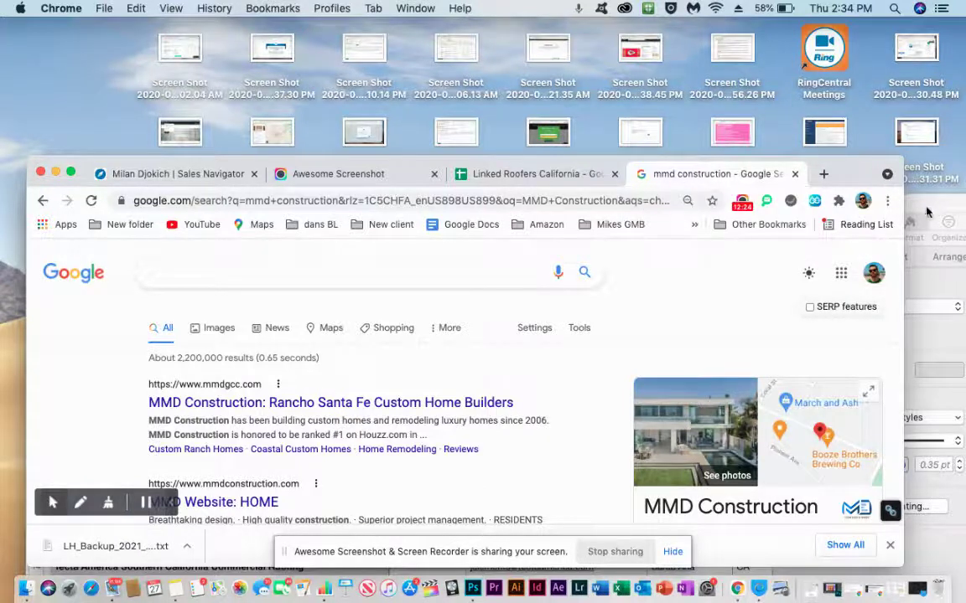
Flip between the owner's Sales Navigator profile and the Linked Roofers California sheet.
key("super+Tab")
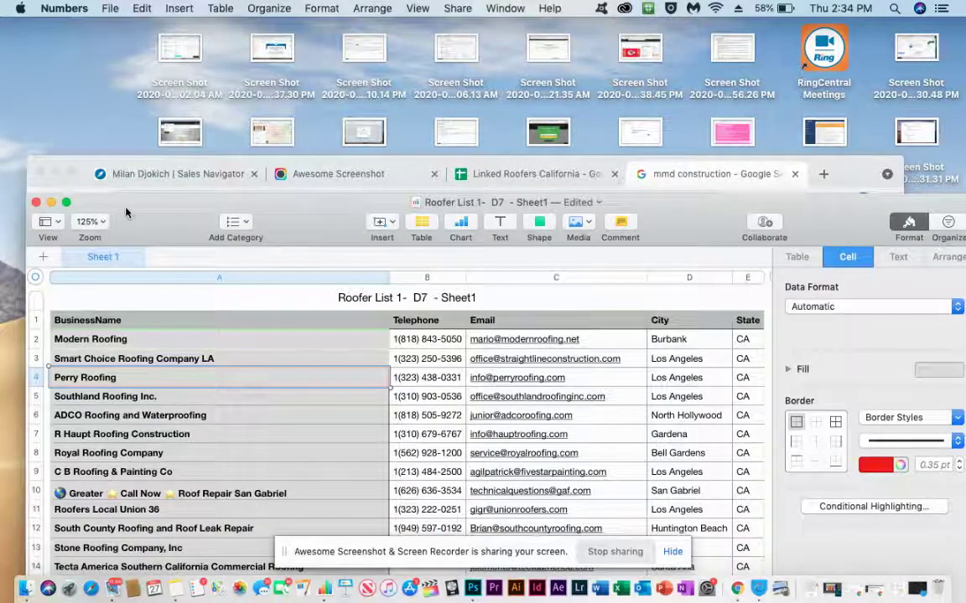
left_click(204, 173)
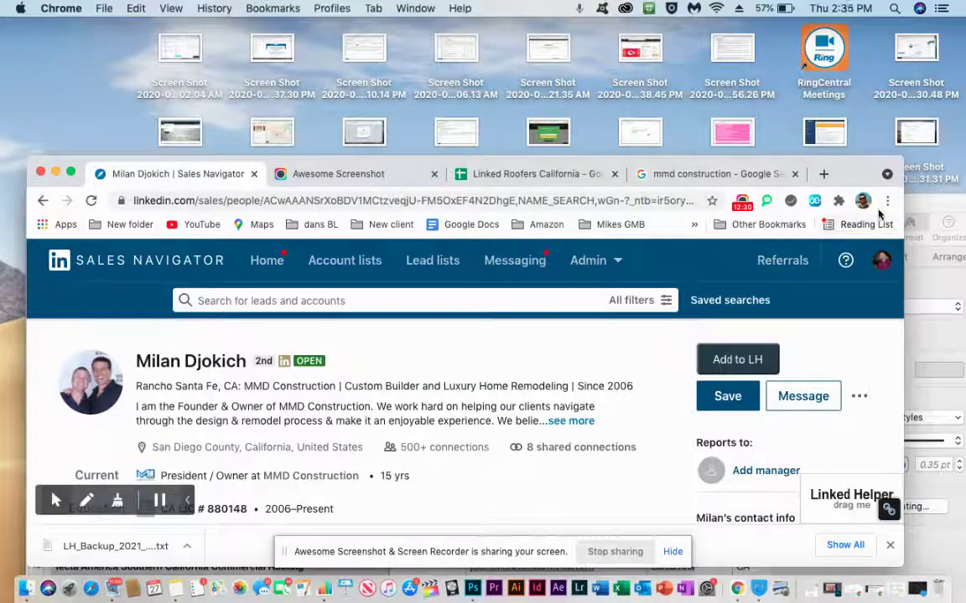
left_click(519, 177)
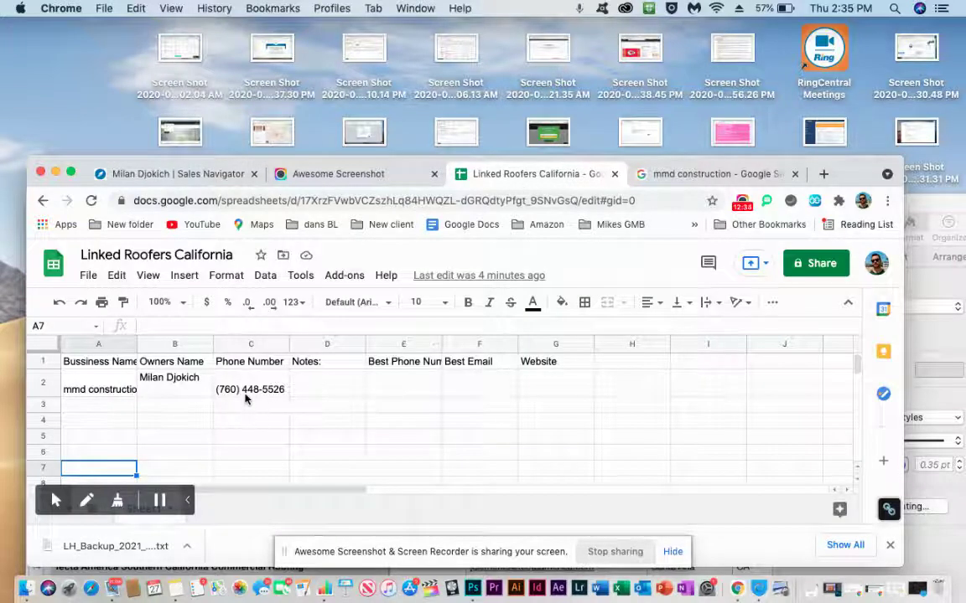
left_click(191, 173)
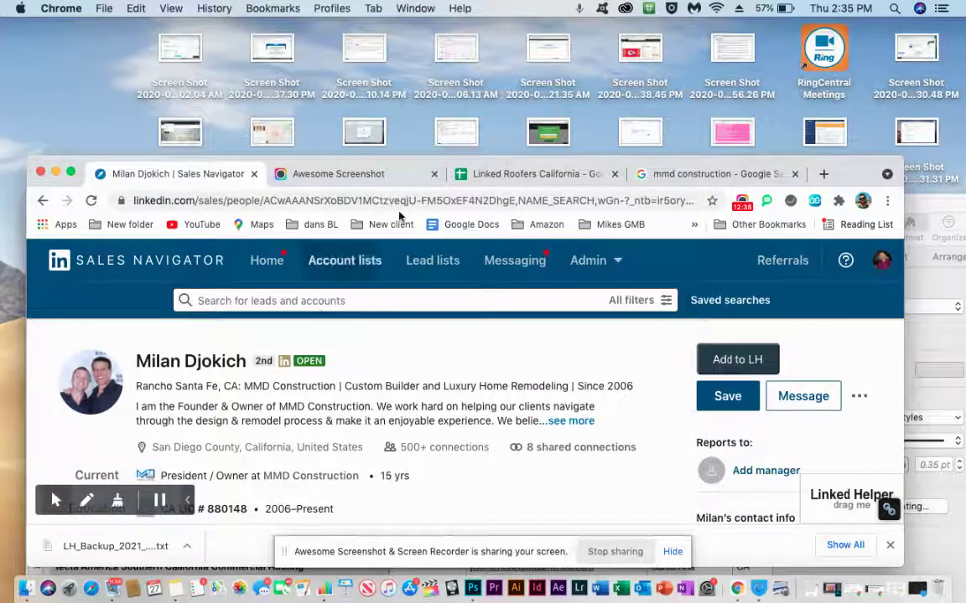
left_click(469, 173)
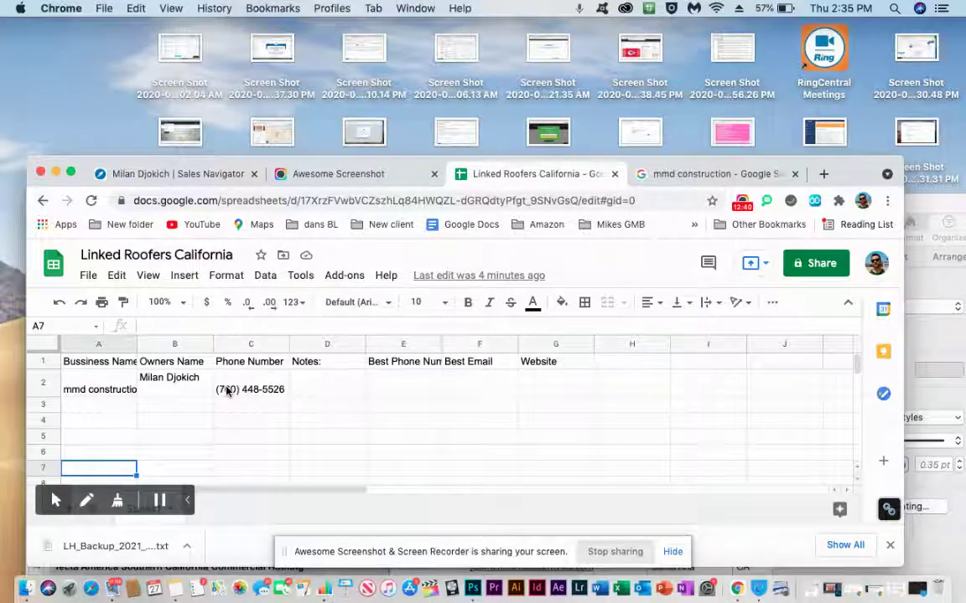